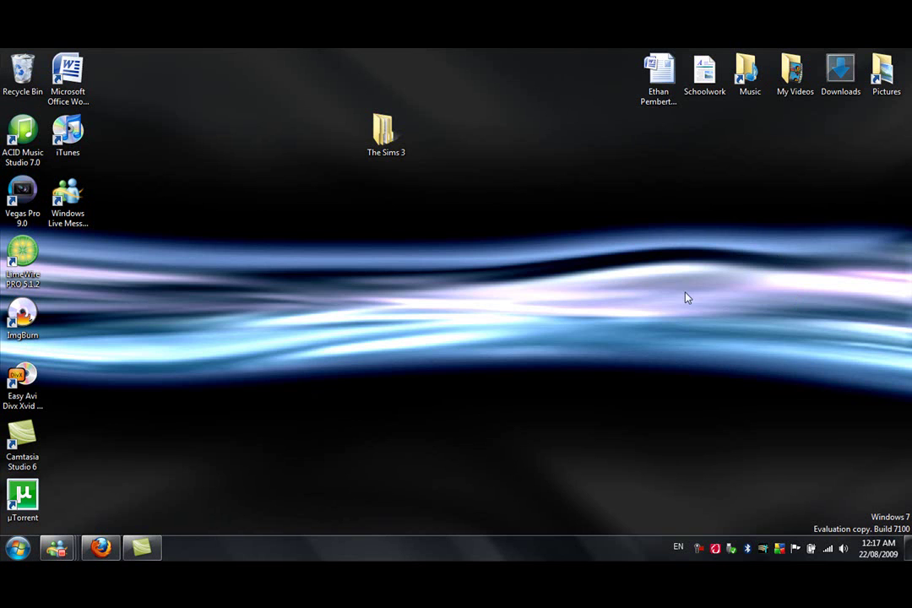
# Step: Bring up the Windows 7 Start menu program list, which includes Mozilla Firefox
pyautogui.moveTo(187, 232); pyautogui.dragTo(490, 334)
pyautogui.click(740, 411)
pyautogui.moveTo(798, 436); pyautogui.dragTo(903, 528)
pyautogui.moveTo(595, 427); pyautogui.dragTo(253, 253)
pyautogui.moveTo(48, 249); pyautogui.dragTo(571, 437)
pyautogui.press('super')
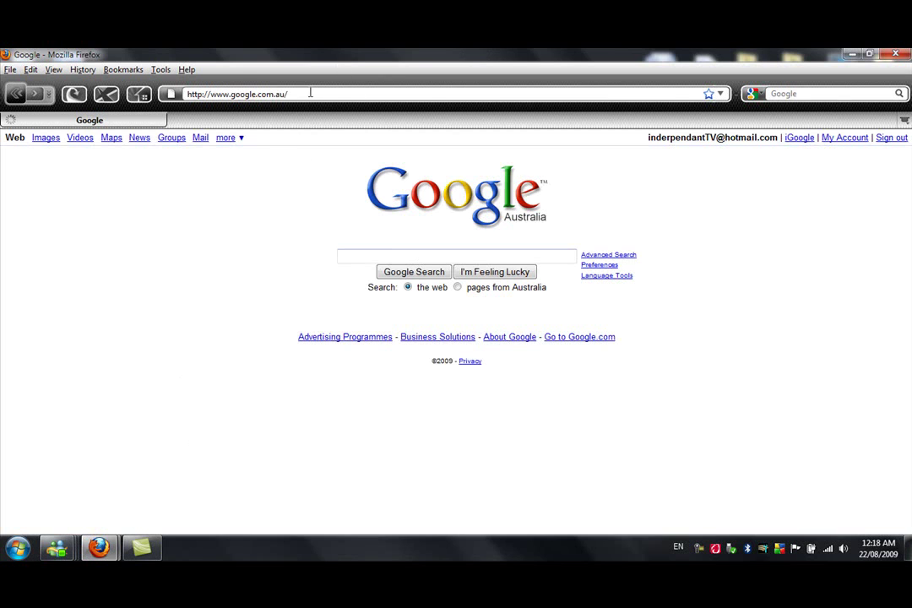
pyautogui.click(309, 93)
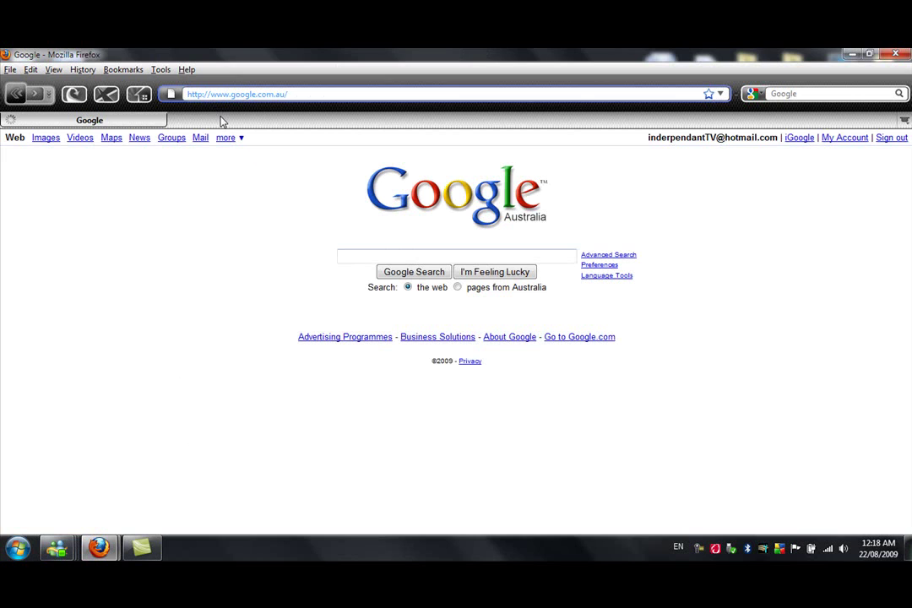
pyautogui.write('ww.')
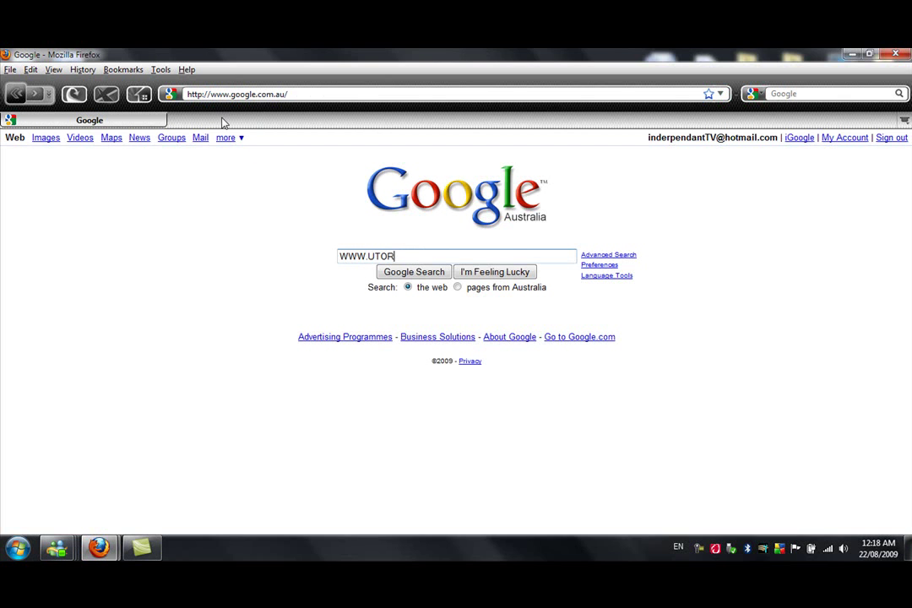
pyautogui.click(293, 95)
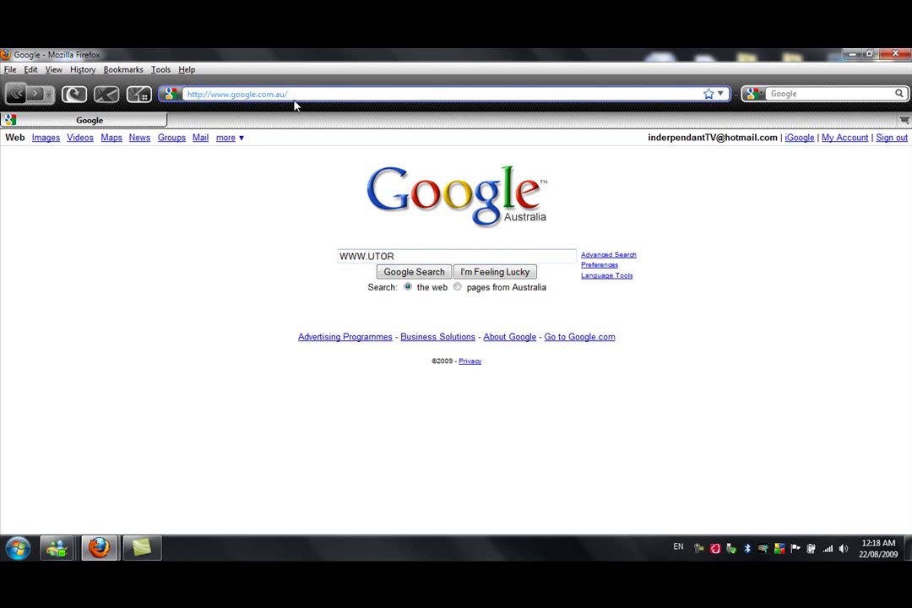
pyautogui.write('www')
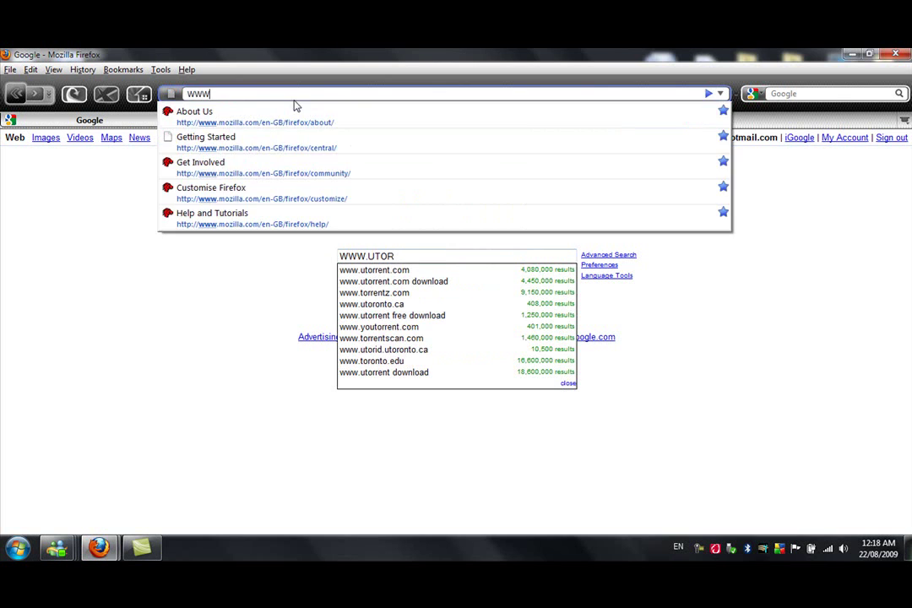
pyautogui.write('.')
pyautogui.press('capslock')
pyautogui.write('u')
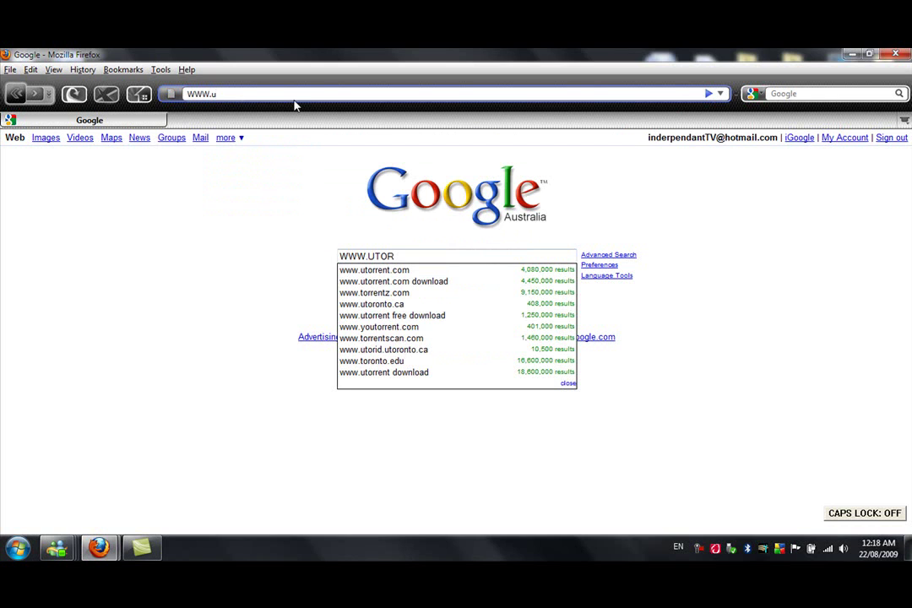
pyautogui.write('tor')
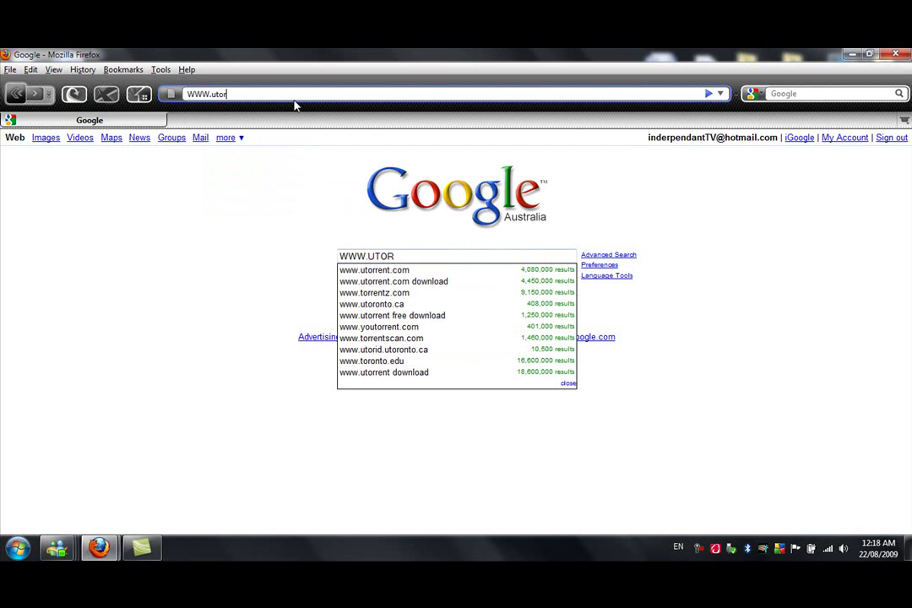
pyautogui.write('rent.com')
pyautogui.press('Return')
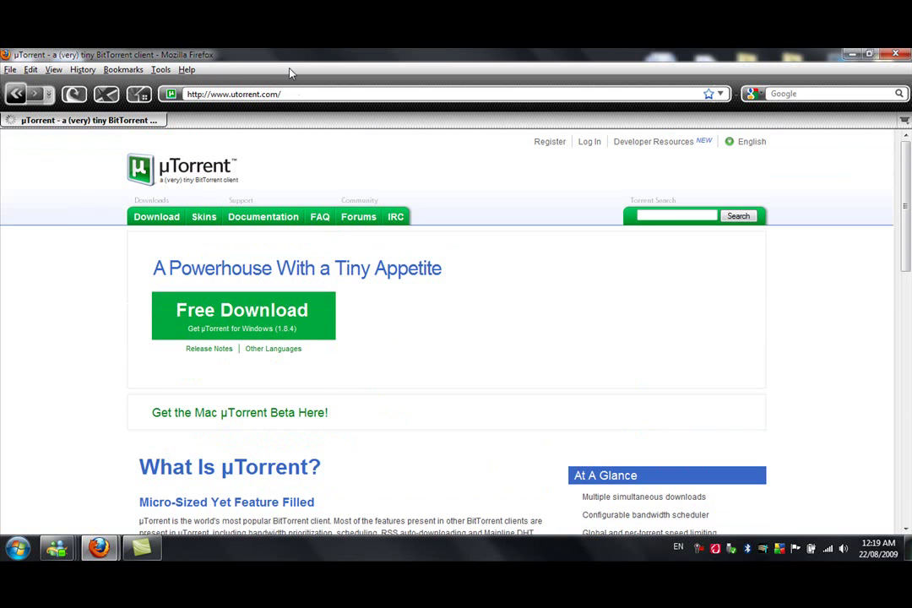
# Step: Download the free µTorrent installer and save utorrent.exe to the computer
pyautogui.click(240, 336)
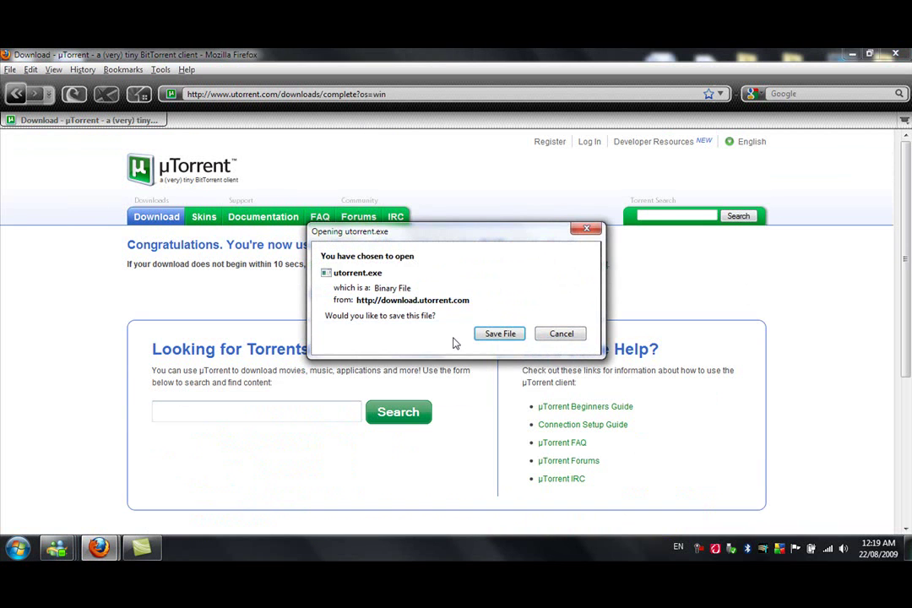
pyautogui.click(516, 334)
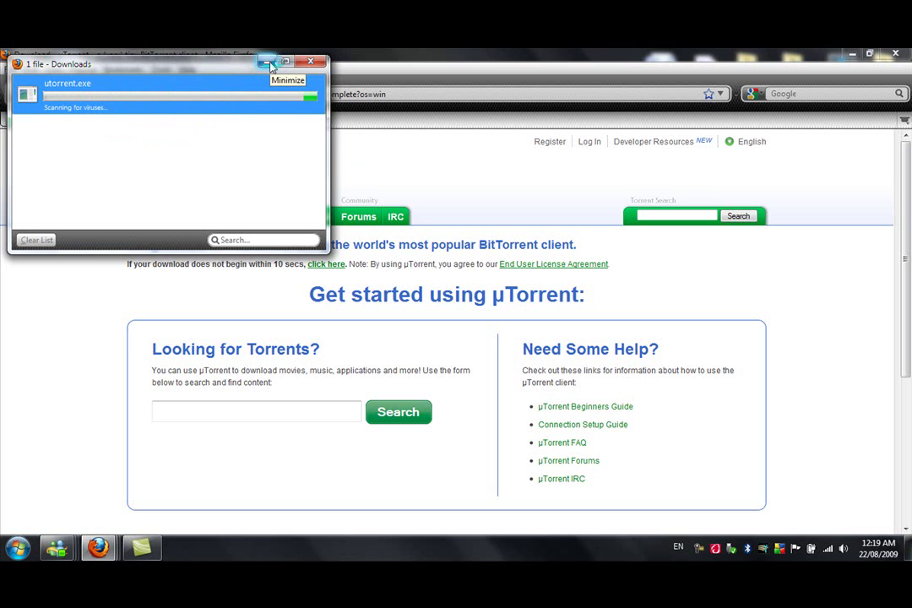
# Step: Reveal the desktop and launch the downloaded utorrent installer, confirming Run
pyautogui.rightClick(406, 555)
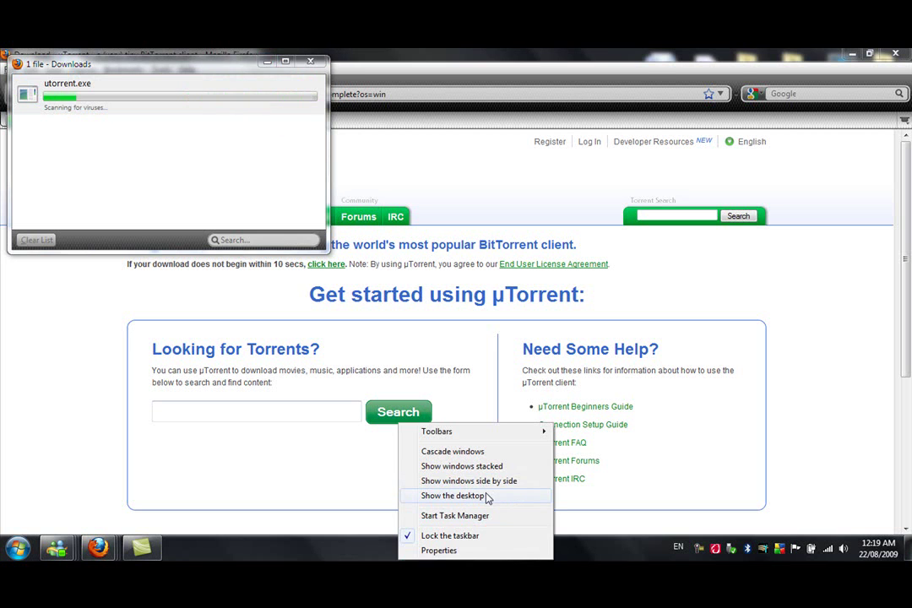
pyautogui.click(487, 495)
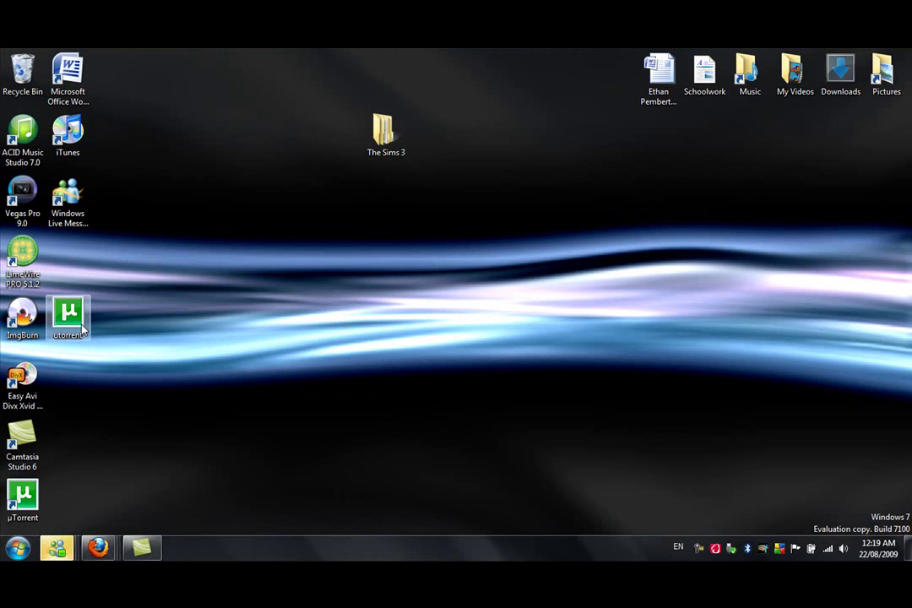
pyautogui.moveTo(82, 331); pyautogui.dragTo(403, 336)
pyautogui.doubleClick(387, 317)
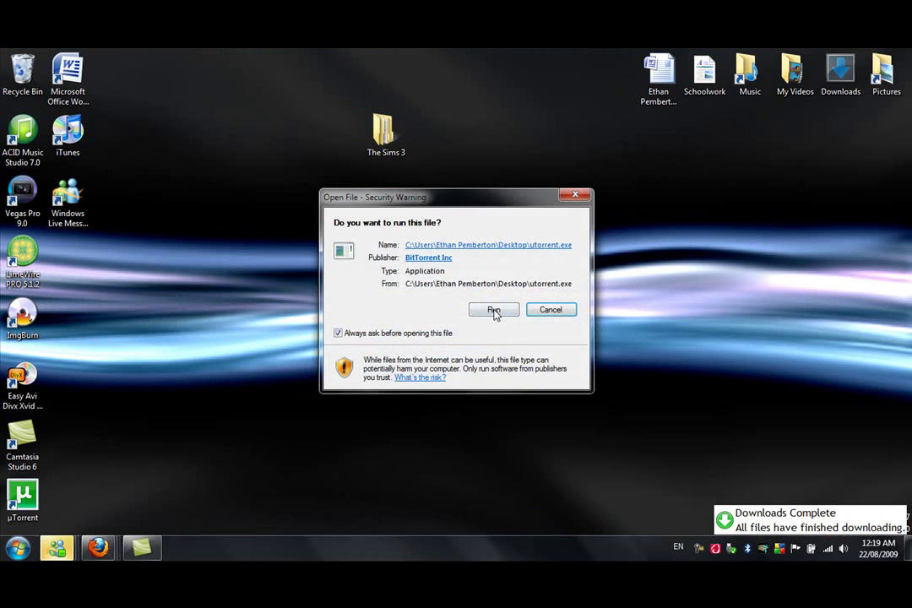
pyautogui.click(493, 310)
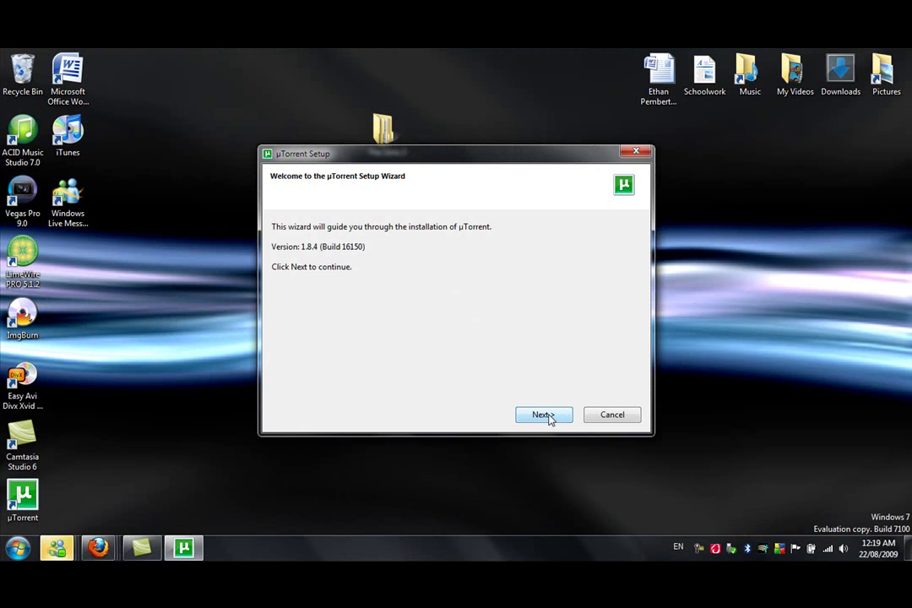
# Step: Accept the license and keep the default install location and file type settings
pyautogui.click(547, 415)
pyautogui.click(547, 415)
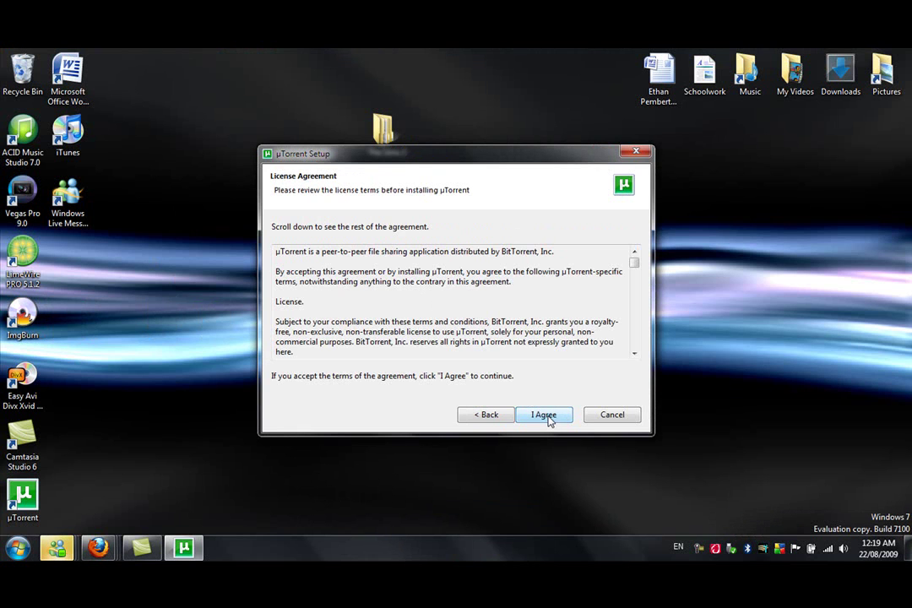
pyautogui.click(547, 416)
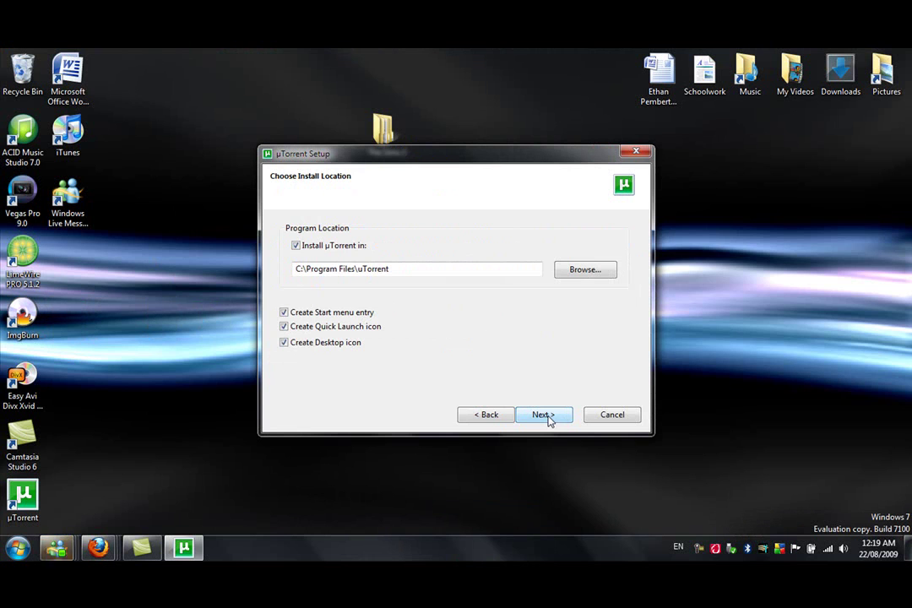
pyautogui.click(547, 415)
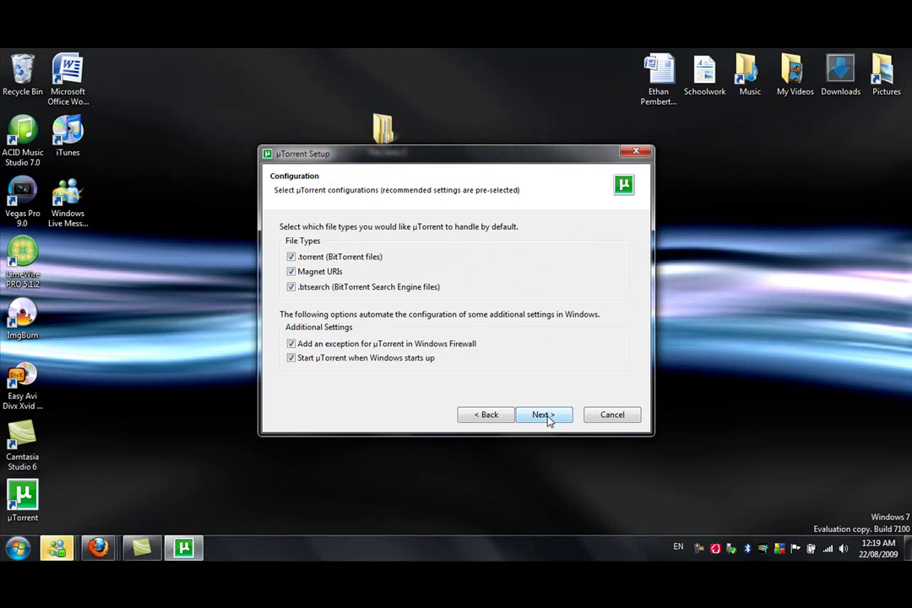
pyautogui.click(547, 416)
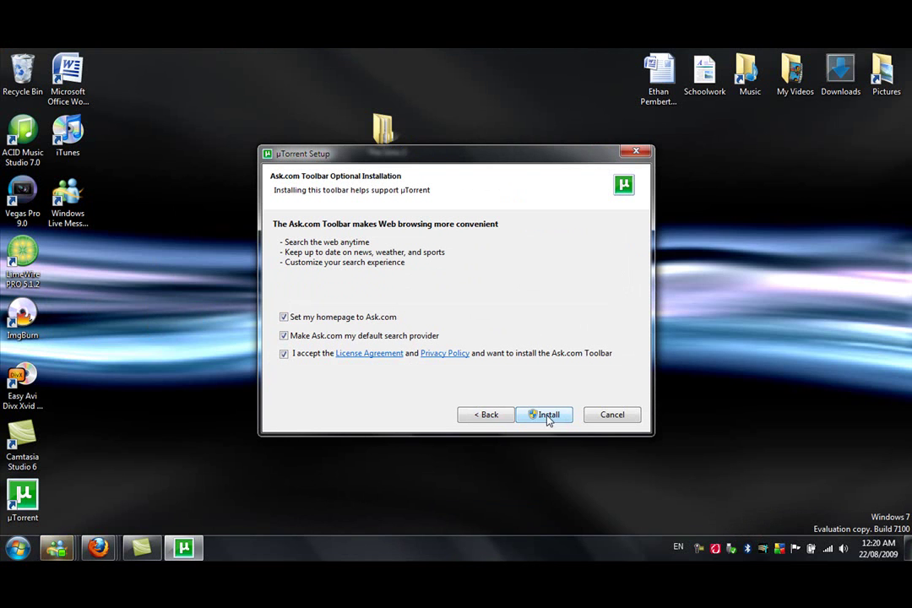
# Step: Decline Ask.com as default search provider and homepage, then install µTorrent
pyautogui.click(284, 336)
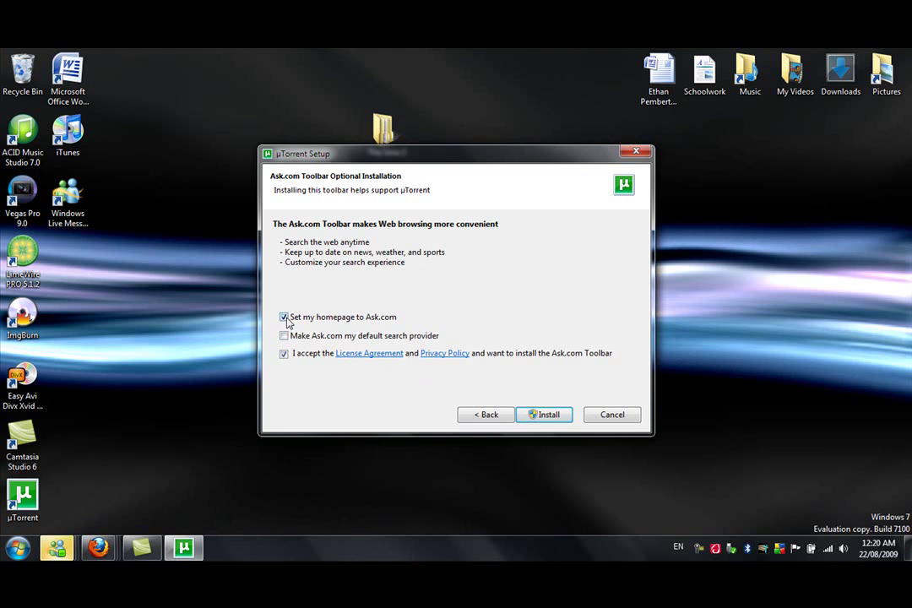
pyautogui.click(284, 318)
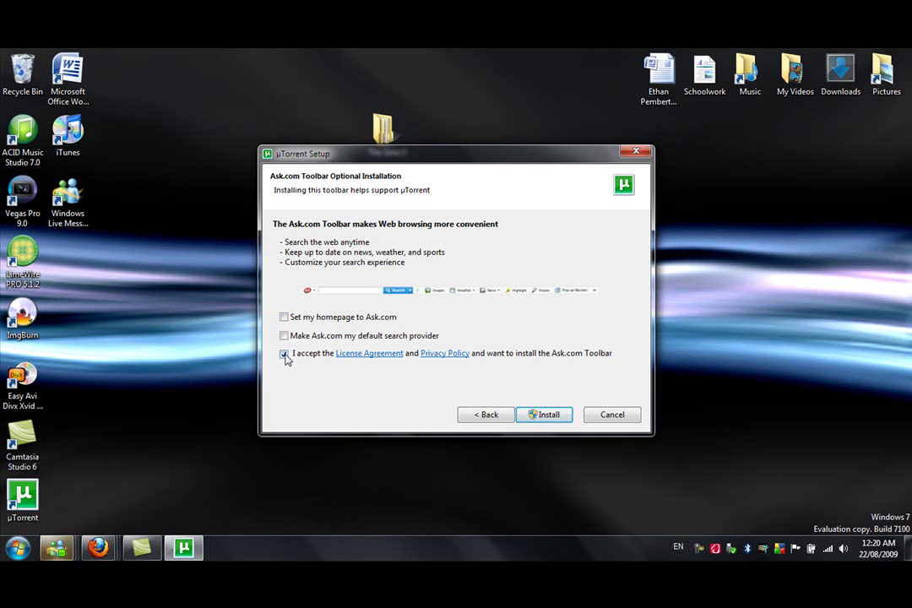
pyautogui.click(549, 415)
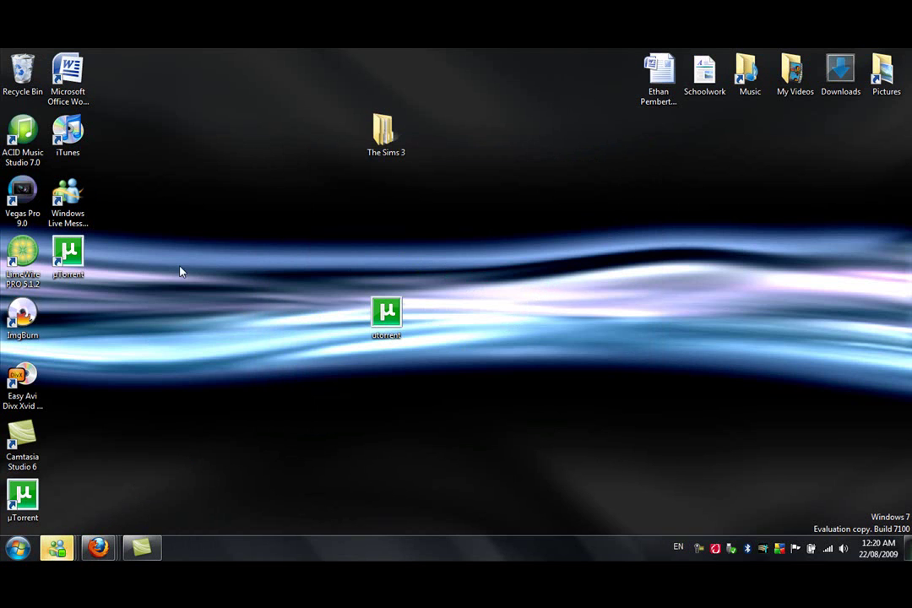
pyautogui.click(18, 548)
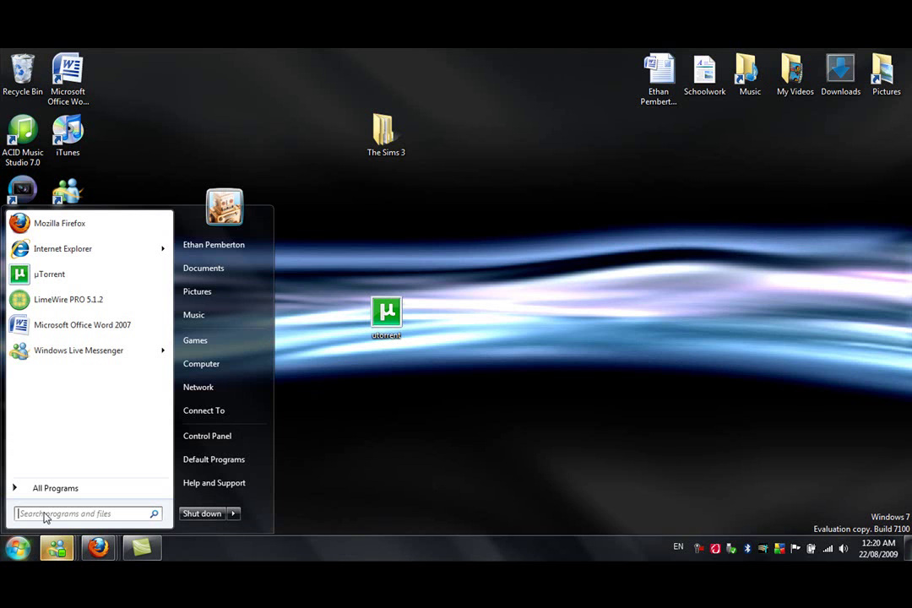
pyautogui.click(211, 372)
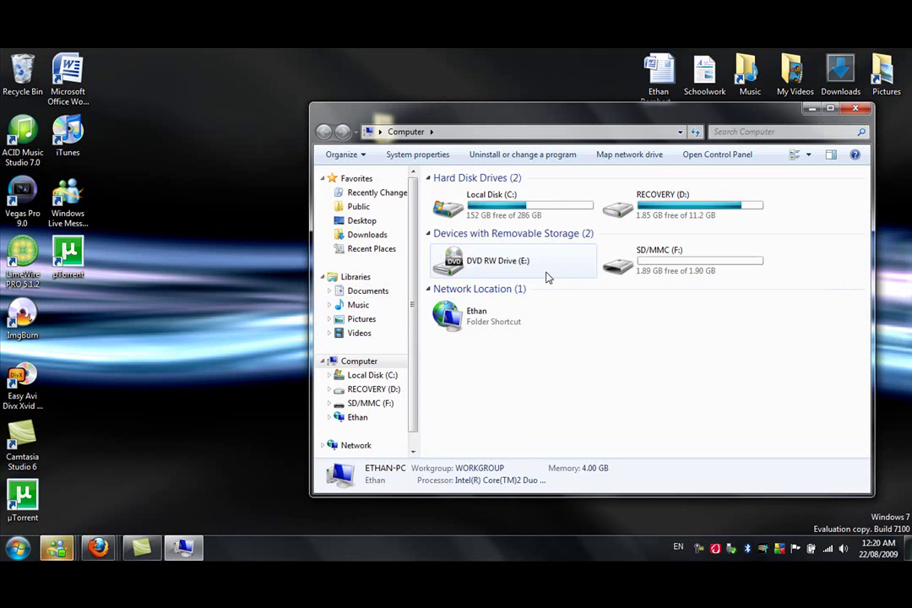
pyautogui.click(530, 216)
pyautogui.doubleClick(530, 217)
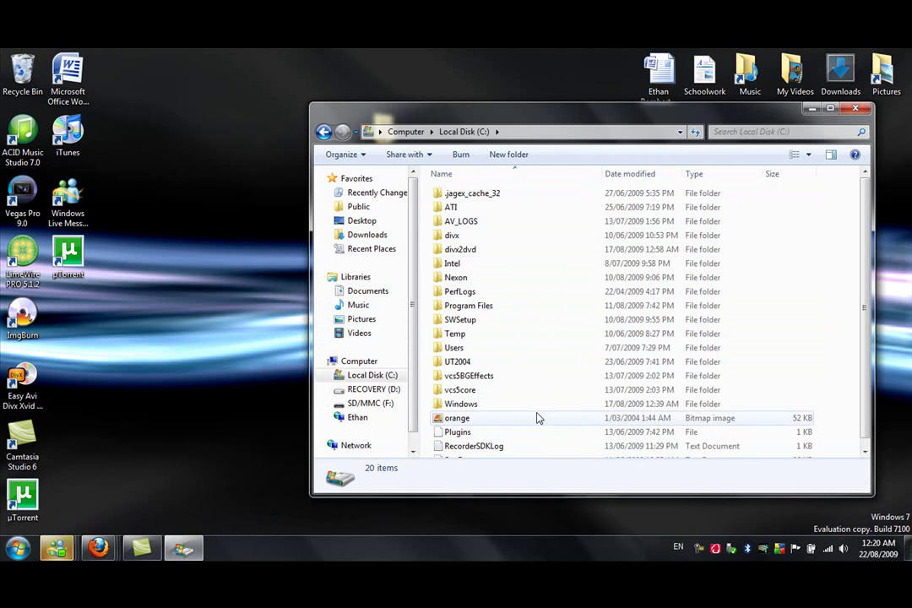
pyautogui.doubleClick(478, 306)
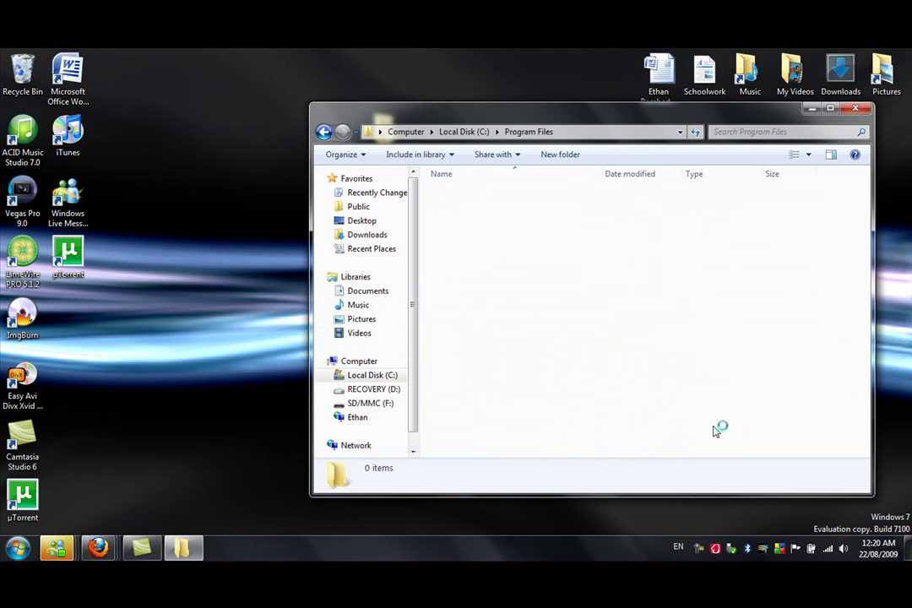
pyautogui.scroll(-8, 481, 327)
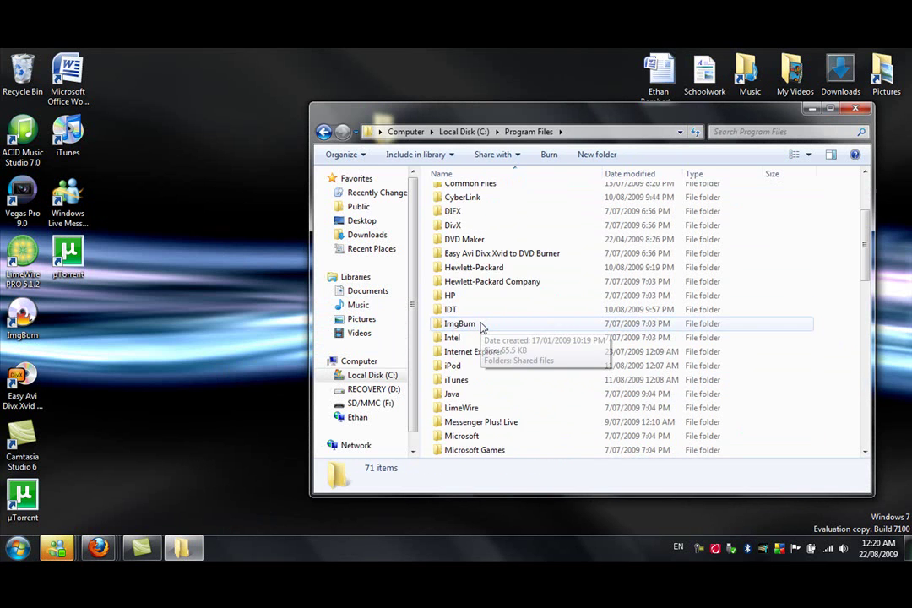
pyautogui.scroll(-8, 481, 327)
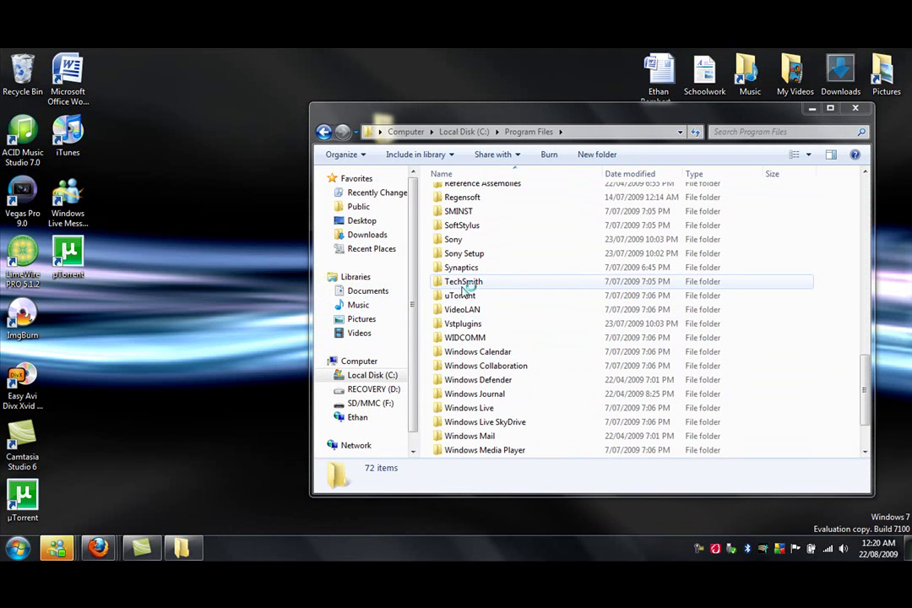
pyautogui.scroll(15, 464, 299)
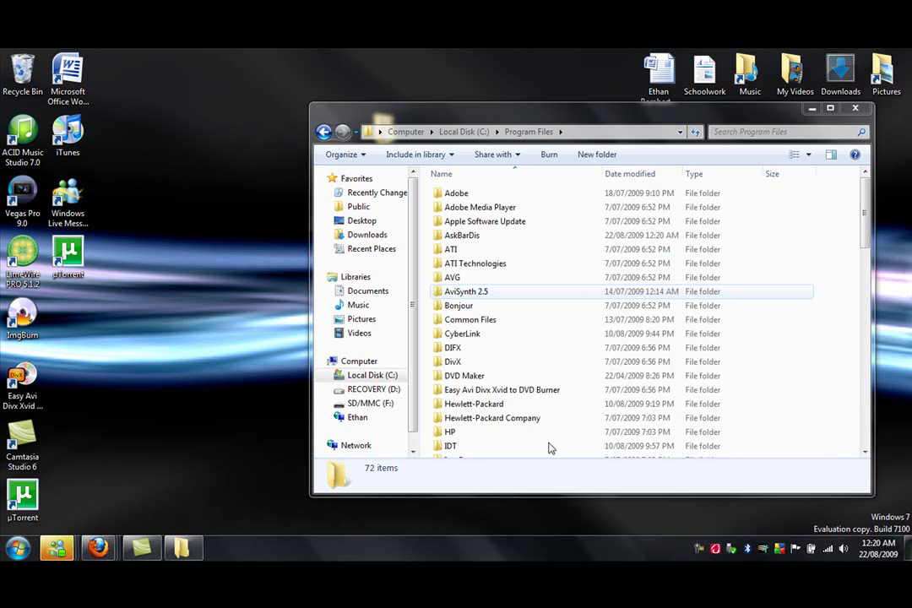
pyautogui.click(857, 110)
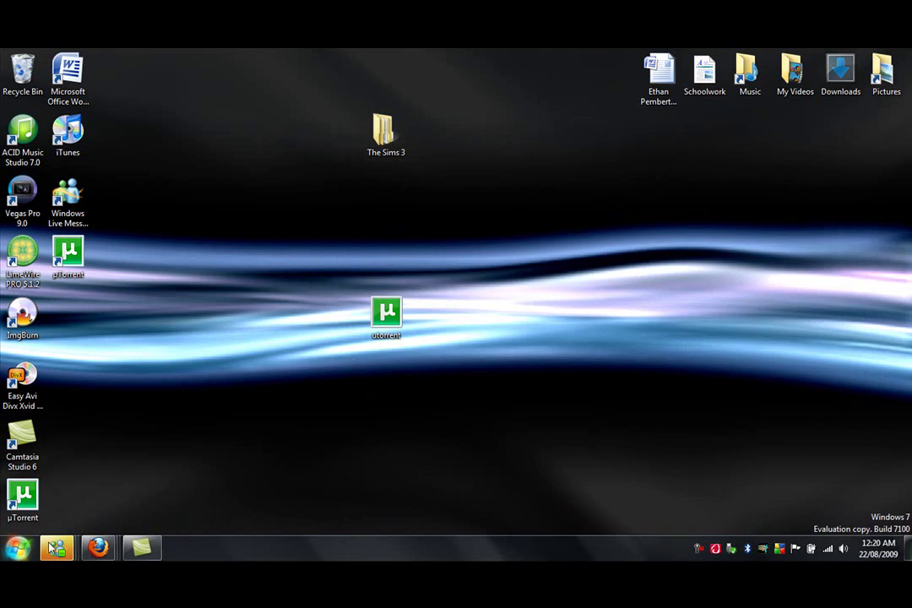
# Step: Switch back to Firefox and close its Downloads window
pyautogui.click(17, 547)
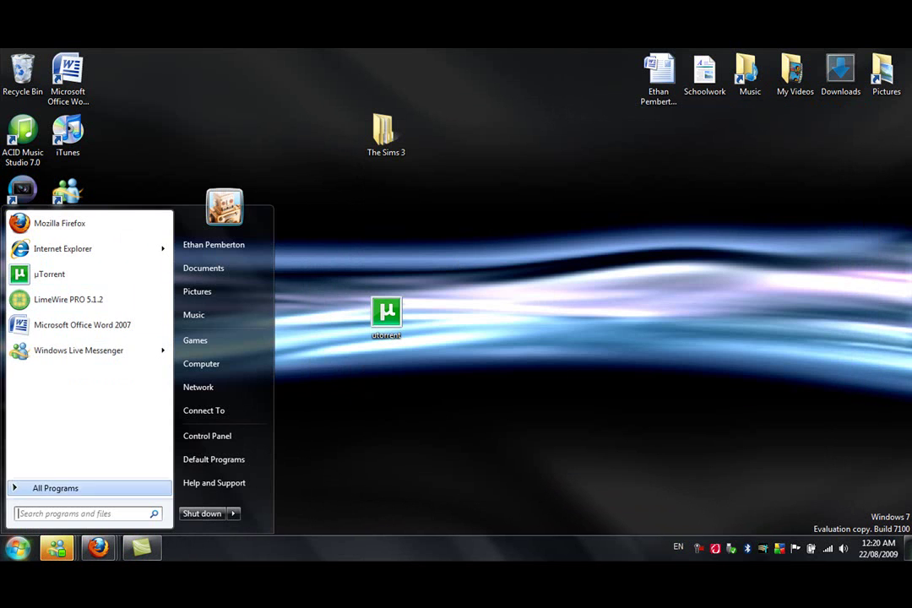
pyautogui.click(98, 547)
pyautogui.moveTo(400, 436)
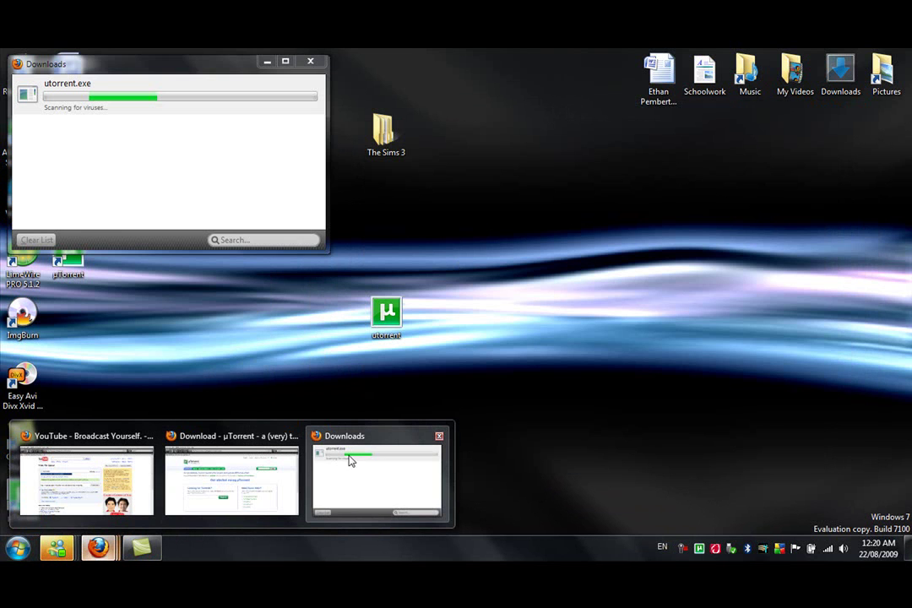
pyautogui.click(439, 435)
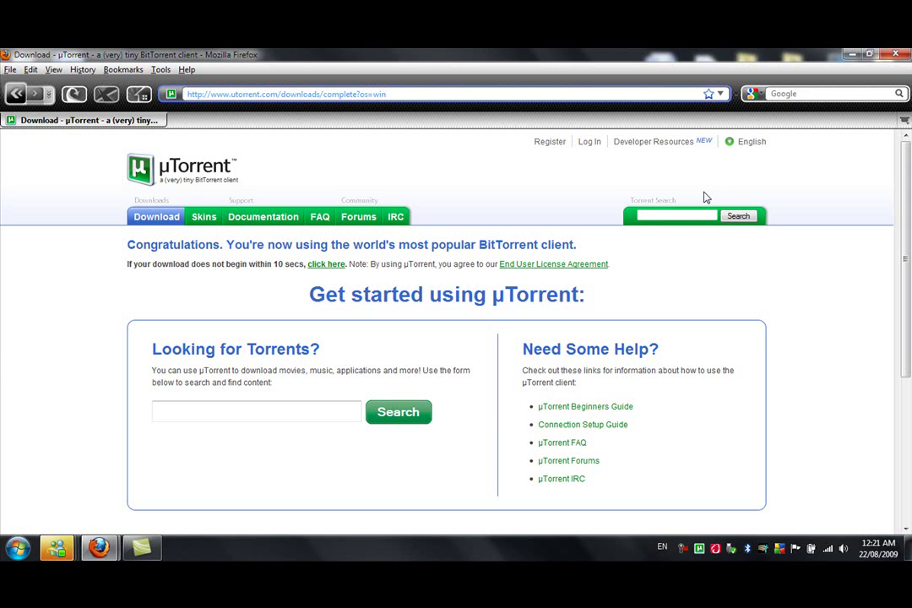
pyautogui.hotkey('ctrl', 'l')
pyautogui.write('www.min')
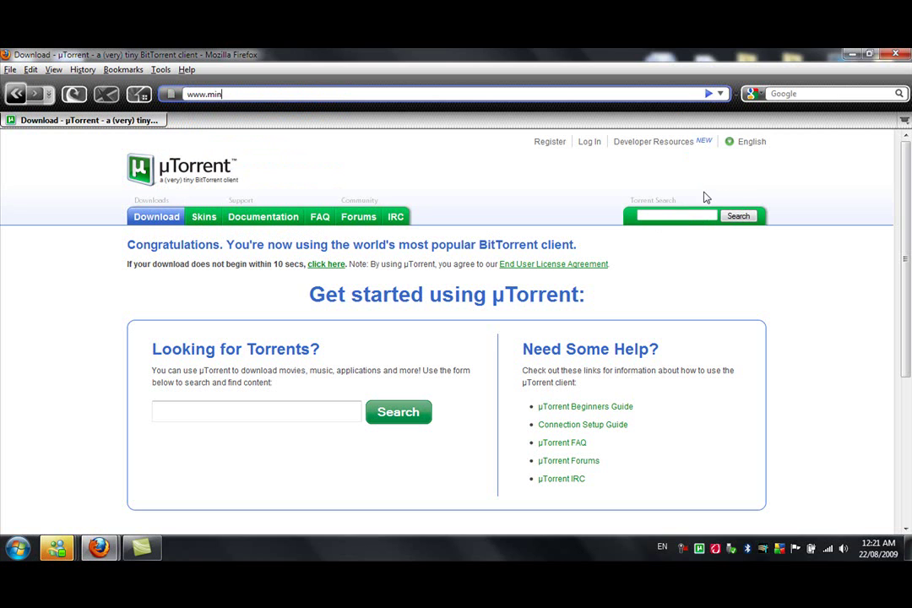
pyautogui.write('inova.org')
pyautogui.press('Return')
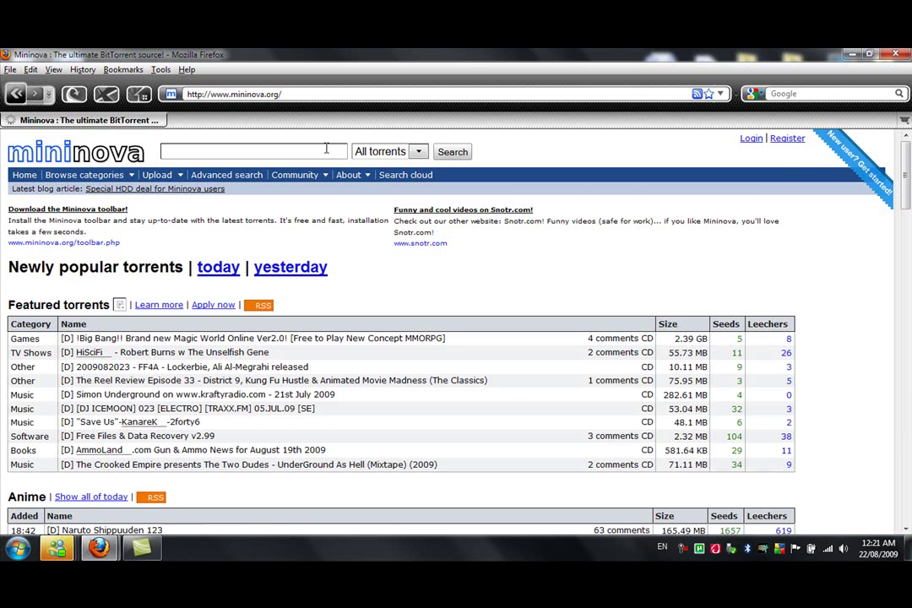
# Step: Scroll down Mininova's category listings to the Movies section and partway back up
pyautogui.scroll(-1, 232, 182)
pyautogui.scroll(-6, 135, 287)
pyautogui.scroll(-3, 101, 313)
pyautogui.scroll(-12, 93, 318)
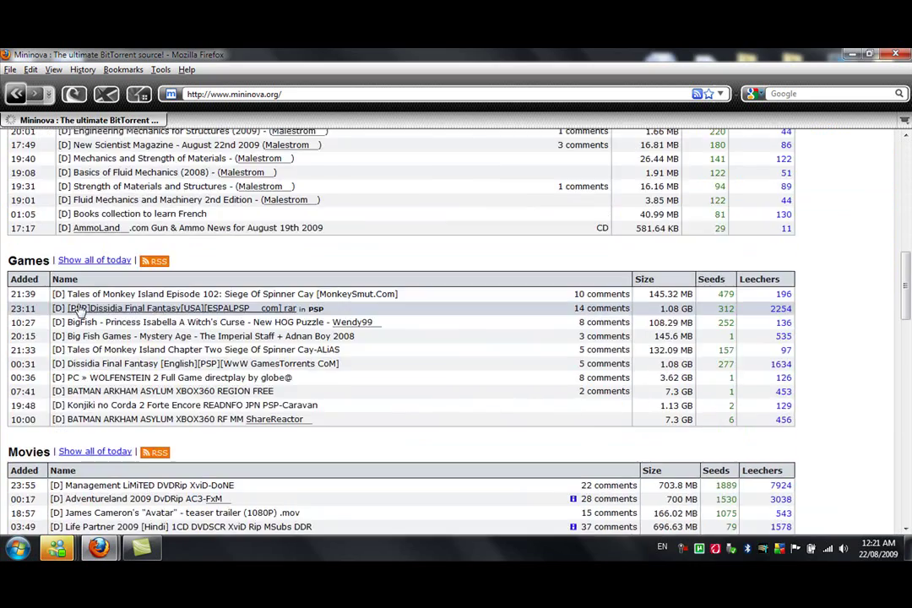
pyautogui.scroll(-1, 84, 318)
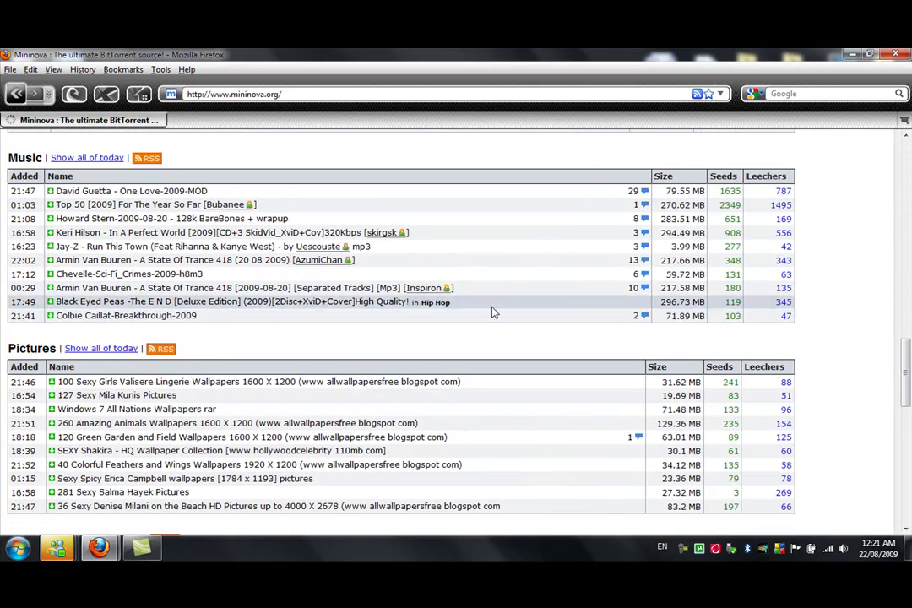
pyautogui.scroll(-4, 486, 319)
pyautogui.scroll(-5, 312, 336)
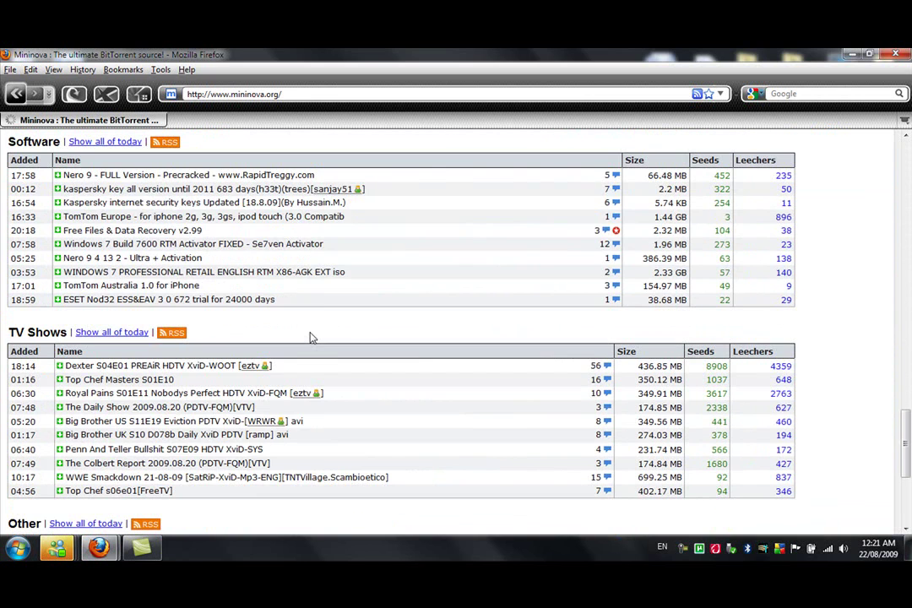
pyautogui.scroll(2, 279, 230)
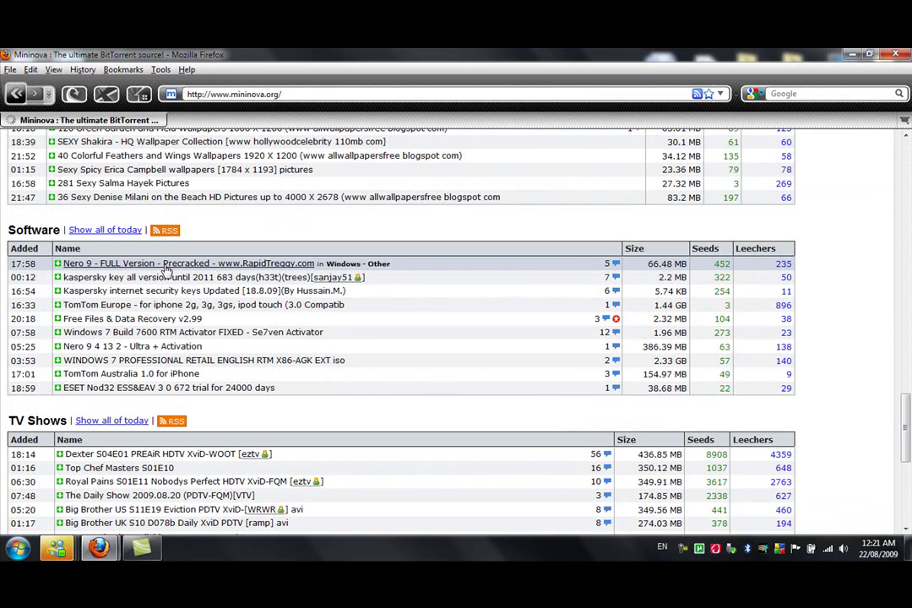
pyautogui.scroll(2, 166, 268)
pyautogui.scroll(7, 166, 268)
pyautogui.scroll(5, 71, 219)
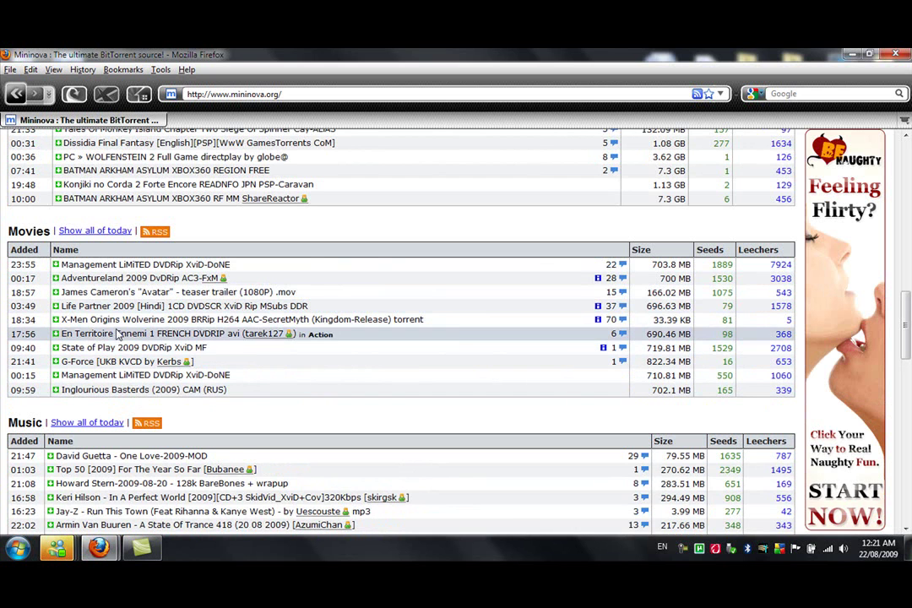
# Step: Open the Inglourious Basterds (2009) CAM (RUS) page, return, and highlight Management's 1889 seeds
pyautogui.click(120, 392)
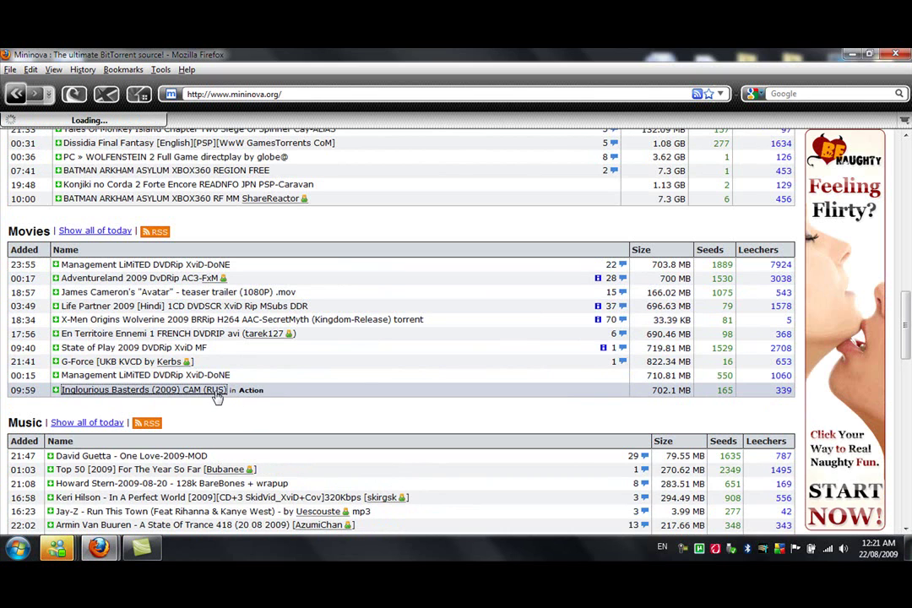
pyautogui.click(16, 96)
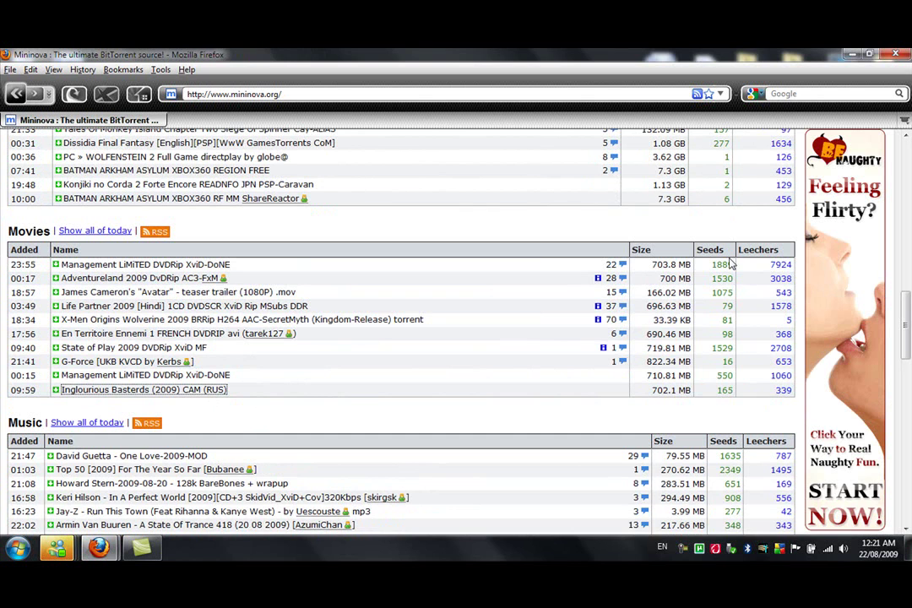
pyautogui.moveTo(711, 265); pyautogui.dragTo(733, 265)
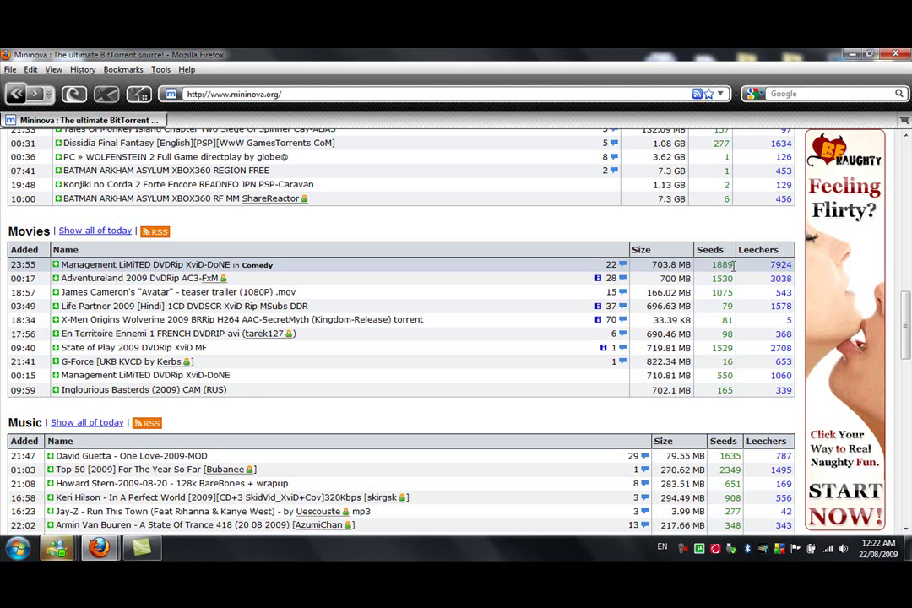
pyautogui.click(711, 270)
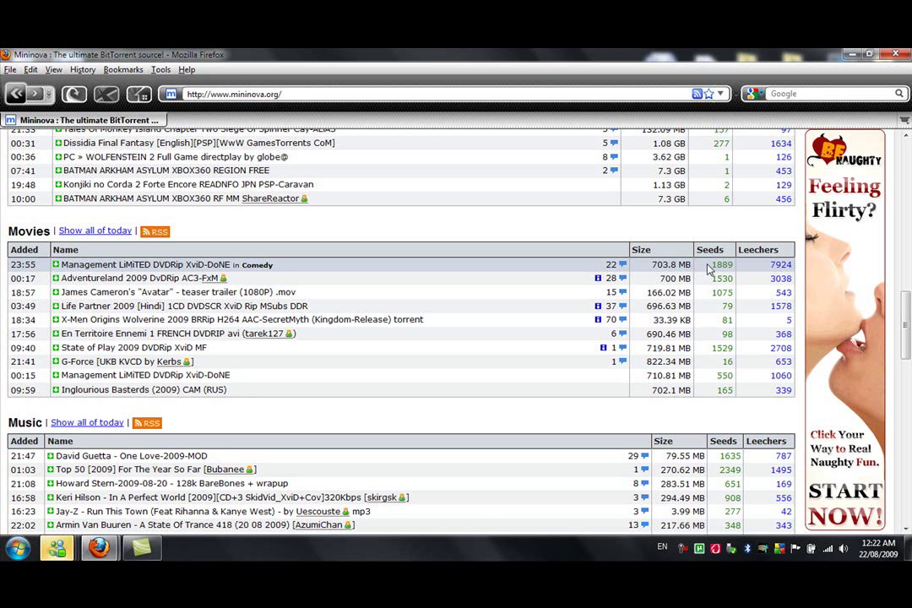
pyautogui.moveTo(710, 267); pyautogui.dragTo(723, 264)
pyautogui.click(713, 265)
pyautogui.moveTo(714, 265); pyautogui.dragTo(731, 265)
pyautogui.click(733, 267)
pyautogui.doubleClick(732, 267)
pyautogui.click(707, 267)
# Step: Highlight Management LiMiTED's 7924 leechers, seed count, name and size
pyautogui.moveTo(772, 265)
pyautogui.mouseDown()
pyautogui.moveTo(798, 260)
pyautogui.moveTo(783, 264)
pyautogui.mouseUp()
pyautogui.click(794, 262)
pyautogui.doubleClick(777, 265)
pyautogui.click(771, 269)
pyautogui.click(798, 250)
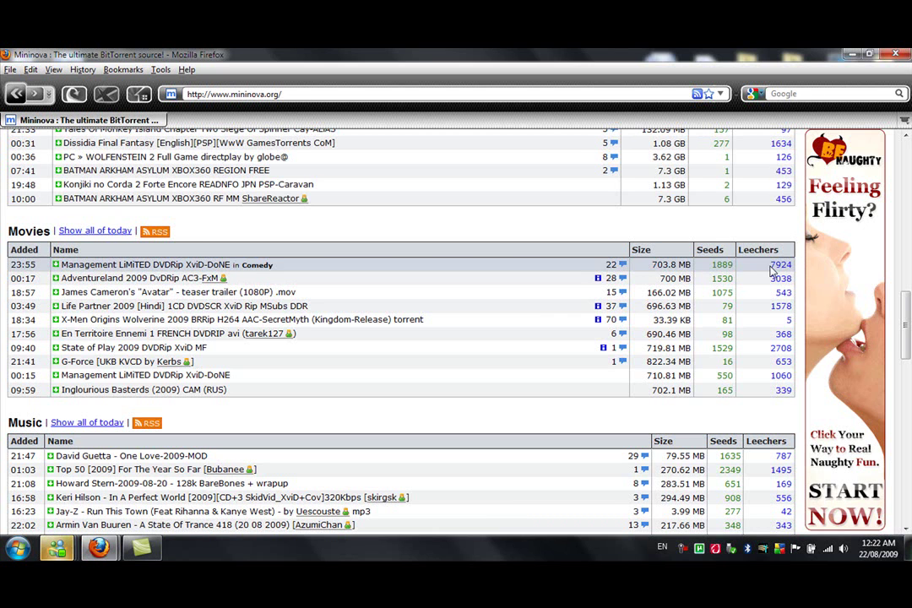
pyautogui.click(804, 270)
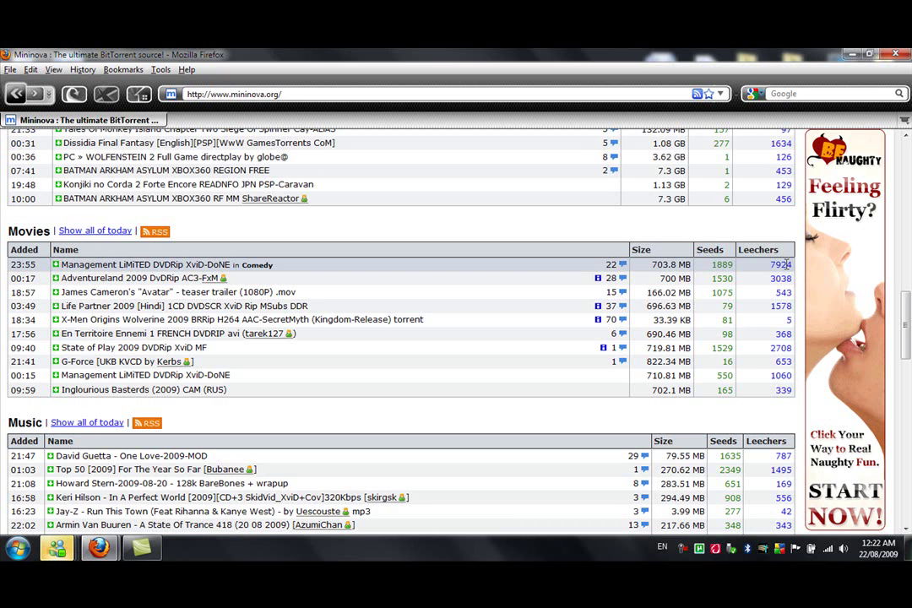
pyautogui.doubleClick(731, 265)
pyautogui.moveTo(733, 266); pyautogui.dragTo(694, 224)
pyautogui.click(694, 224)
# Step: Open the Management torrent's comments, then glance at the Windows Live Messenger chat
pyautogui.click(613, 266)
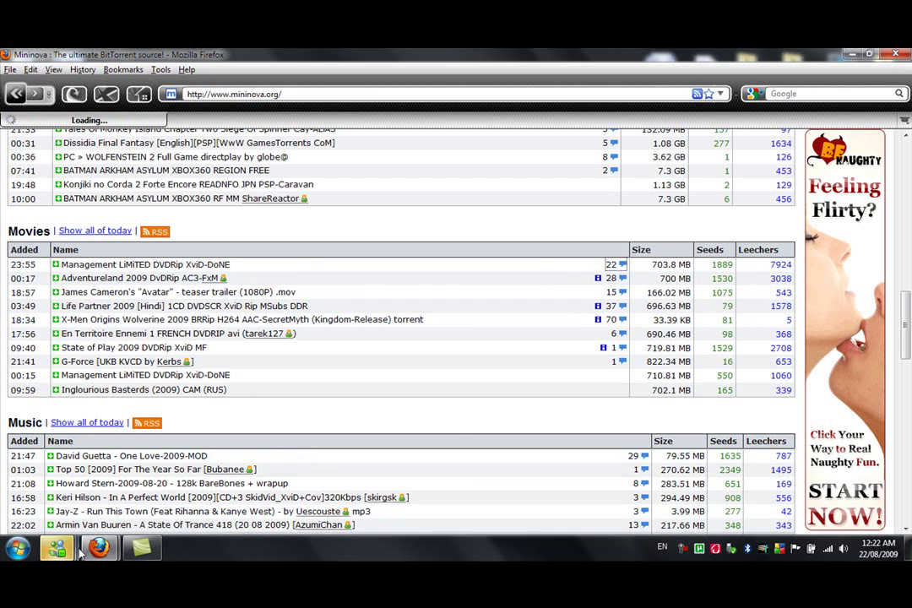
pyautogui.moveTo(74, 551)
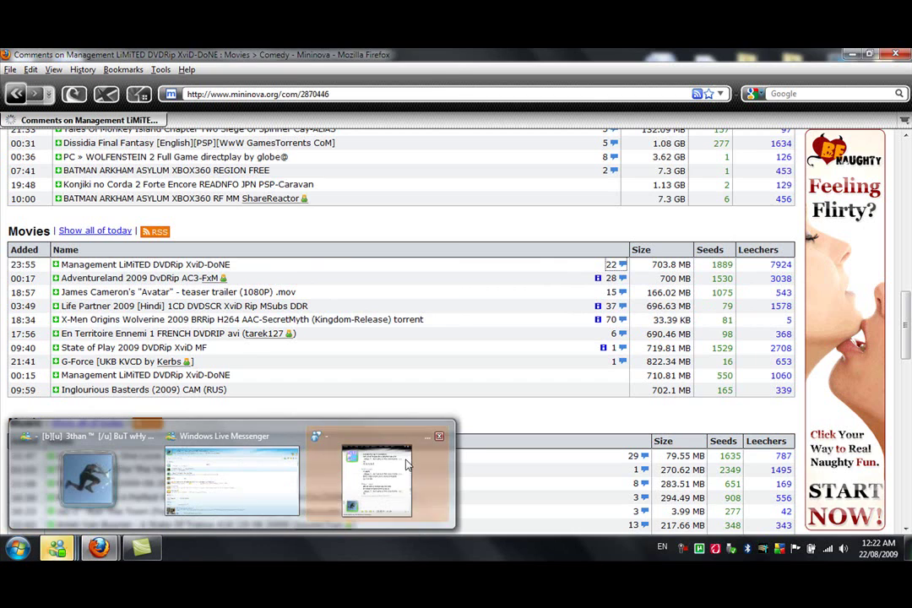
pyautogui.click(376, 481)
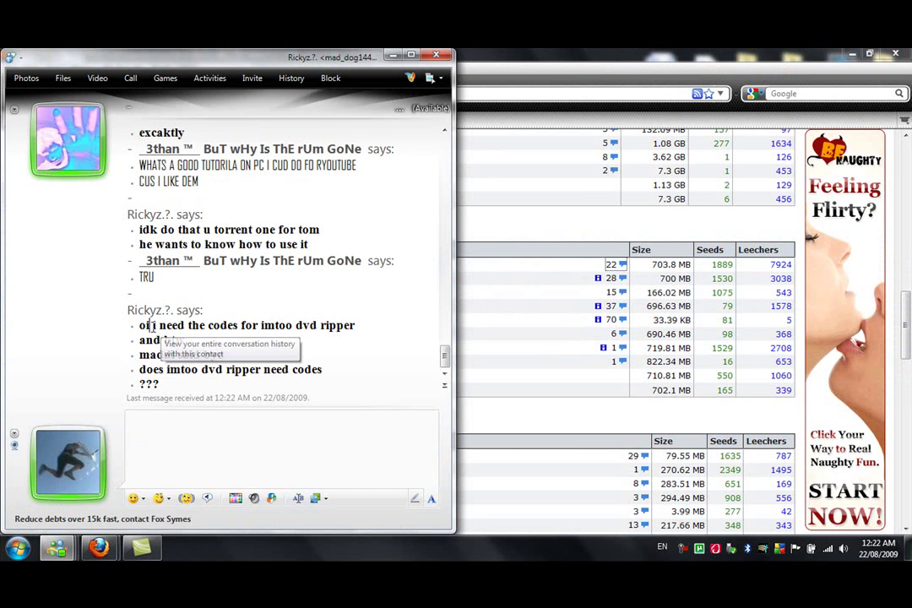
pyautogui.moveTo(139, 325); pyautogui.dragTo(135, 341)
pyautogui.click(313, 365)
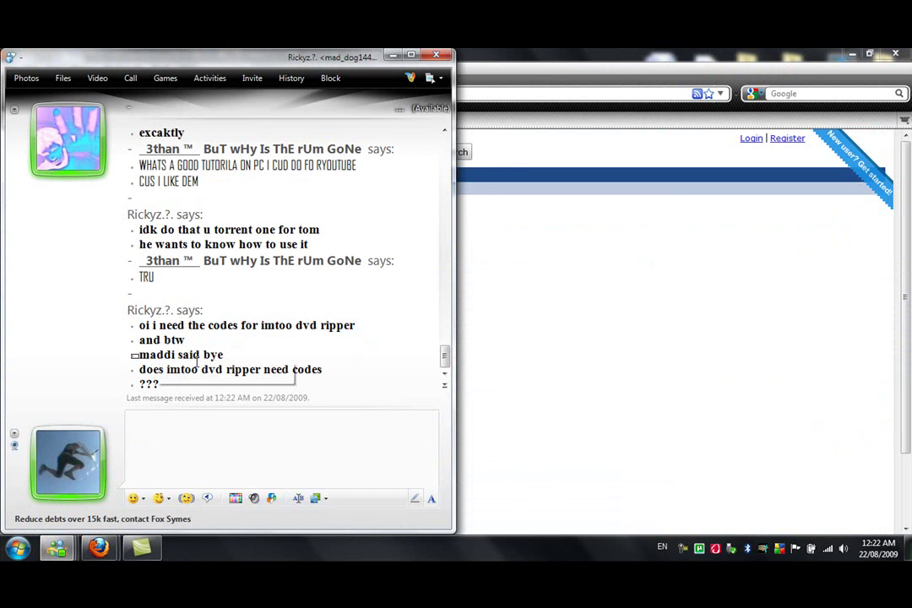
# Step: Put the chat away and read the comments, including the real DVDRIP and audio ratings
pyautogui.click(391, 56)
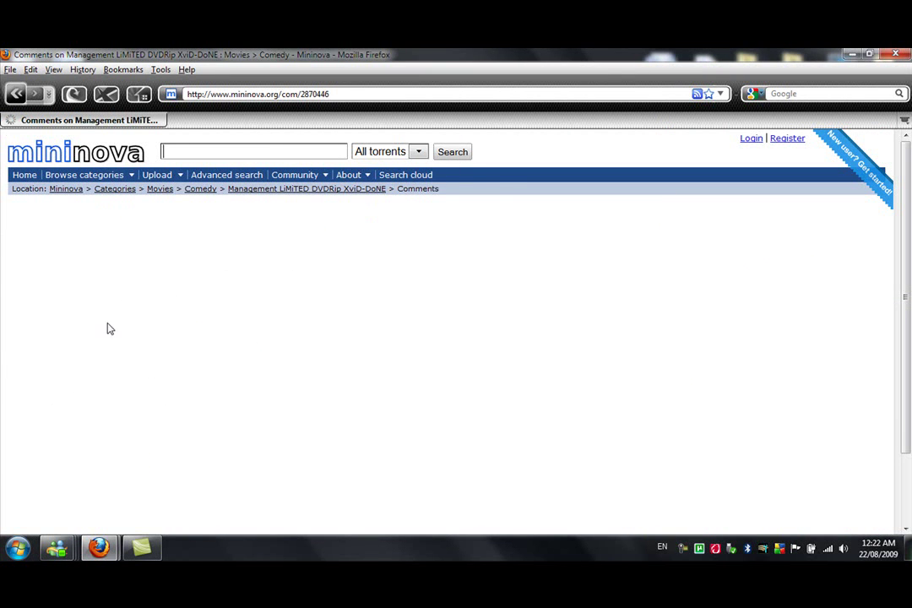
pyautogui.scroll(-2, 244, 419)
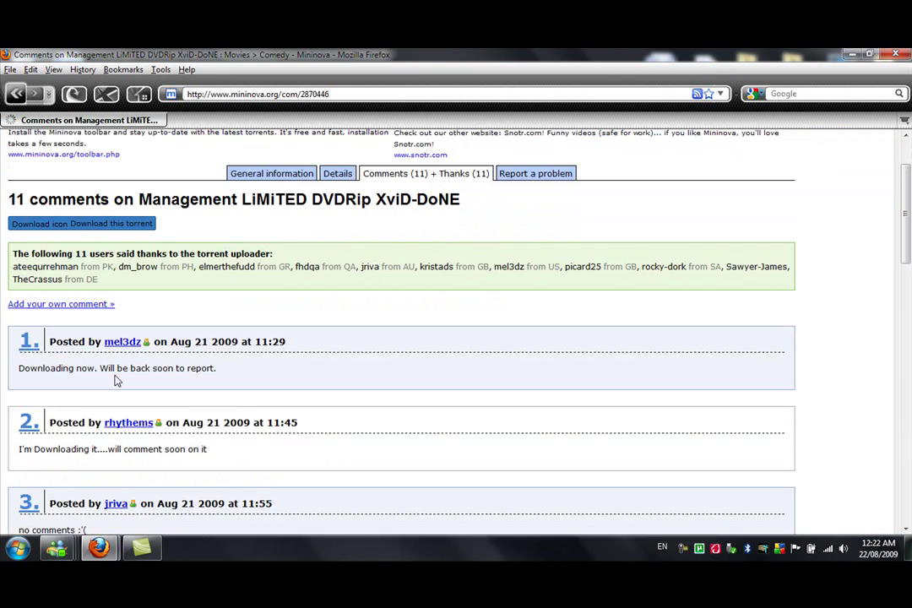
pyautogui.moveTo(132, 369); pyautogui.dragTo(218, 369)
pyautogui.click(217, 369)
pyautogui.scroll(-2, 217, 370)
pyautogui.scroll(-2, 81, 433)
pyautogui.moveTo(40, 444); pyautogui.dragTo(122, 443)
pyautogui.click(130, 437)
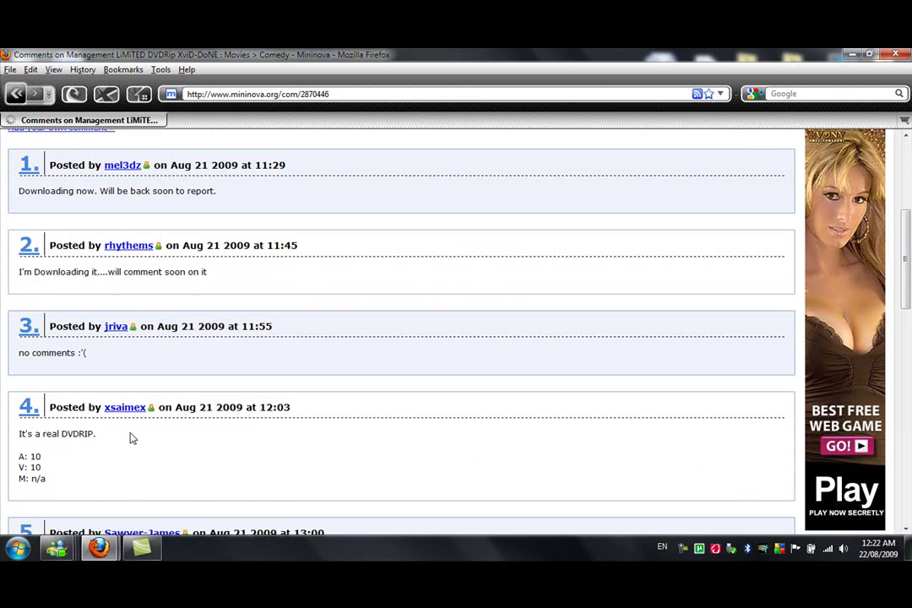
pyautogui.scroll(-2, 131, 437)
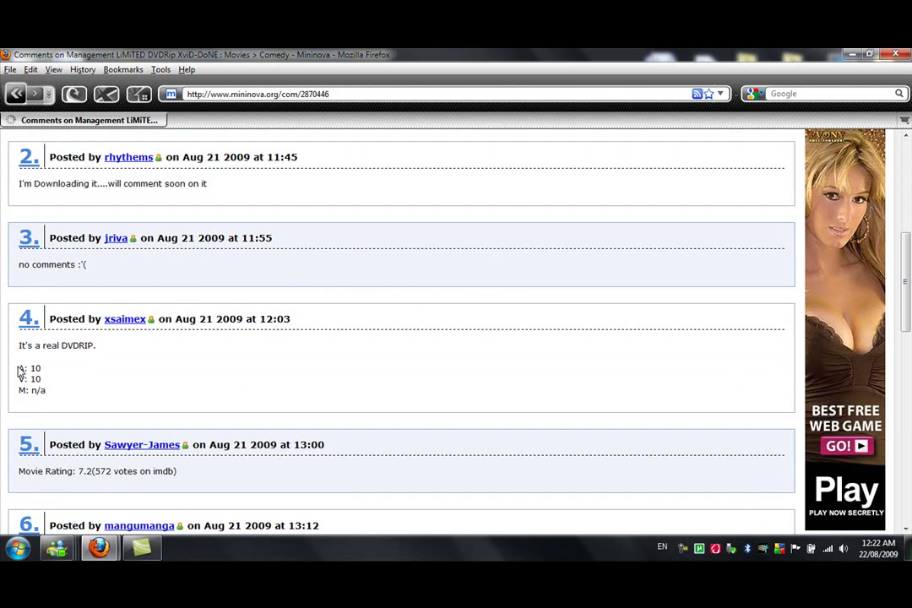
pyautogui.moveTo(18, 370); pyautogui.dragTo(30, 369)
# Step: Download the Management LiMiTED torrent and open it with µTorrent (default)
pyautogui.scroll(-3, 47, 388)
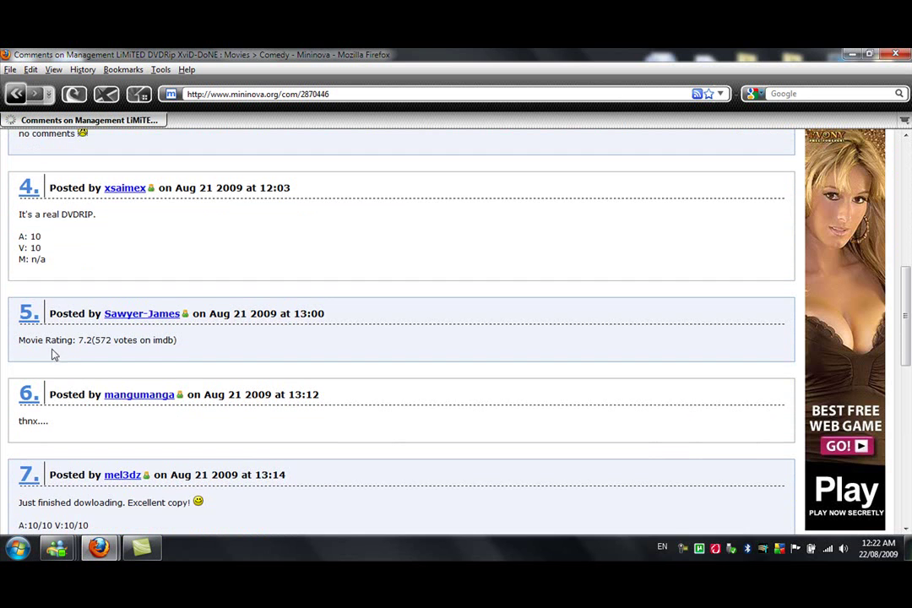
pyautogui.scroll(-9, 37, 336)
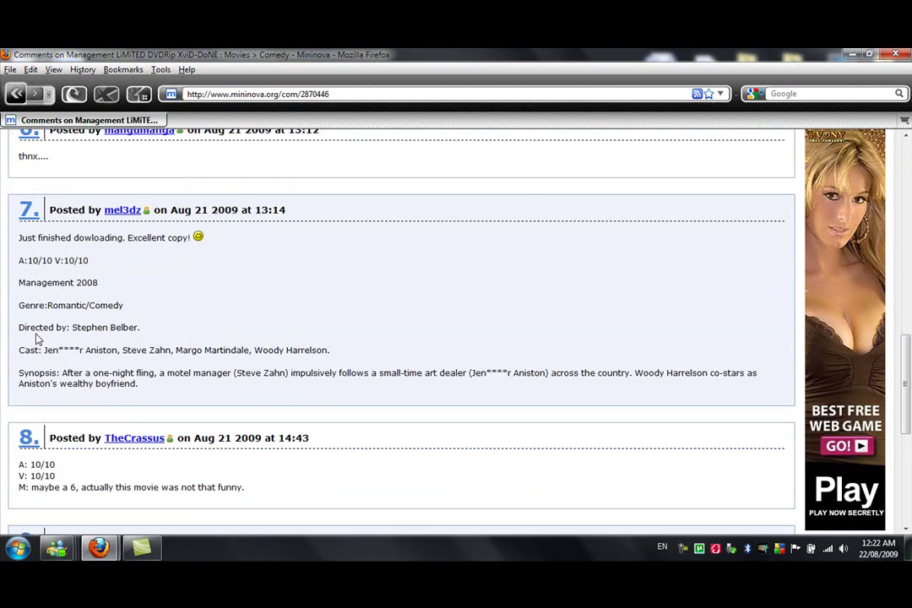
pyautogui.scroll(-4, 44, 332)
pyautogui.scroll(20, 45, 302)
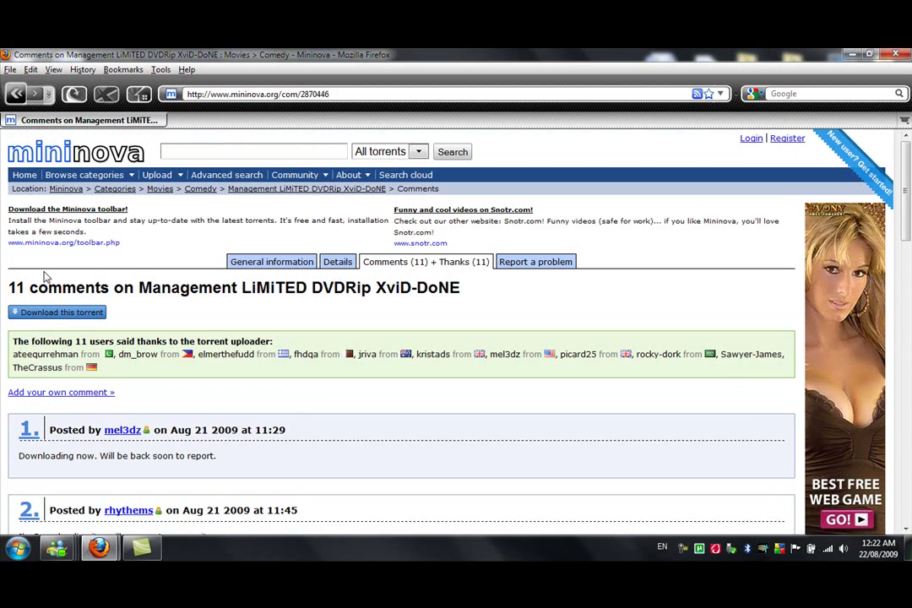
pyautogui.click(67, 314)
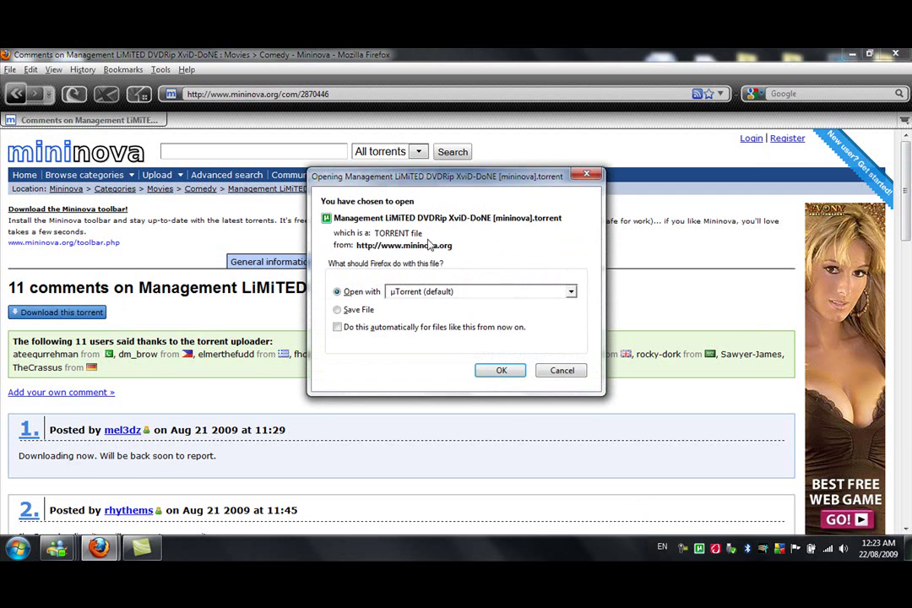
pyautogui.click(510, 371)
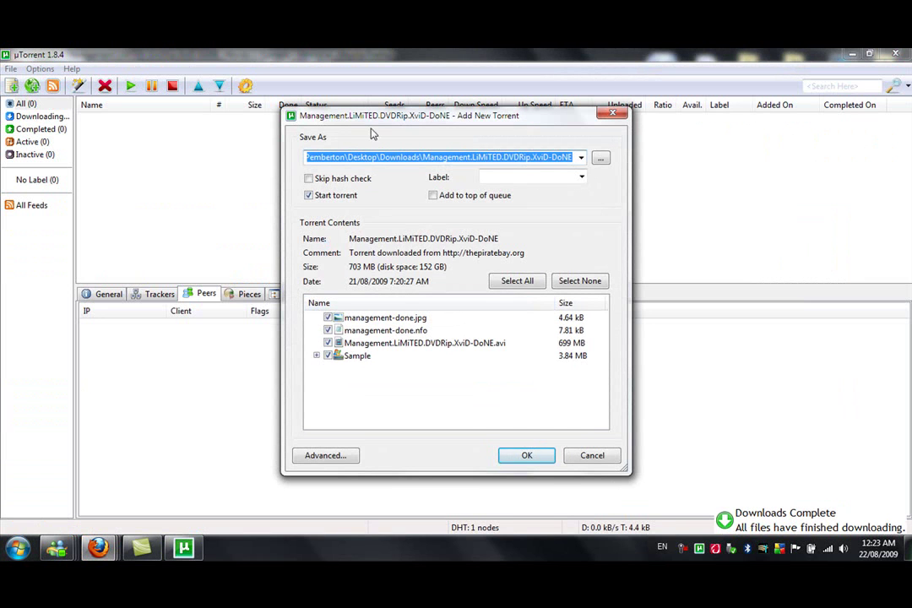
# Step: Add the 703 MB Management.LiMiTED.DVDRip torrent with all files and select its downloading row
pyautogui.click(317, 355)
pyautogui.click(317, 355)
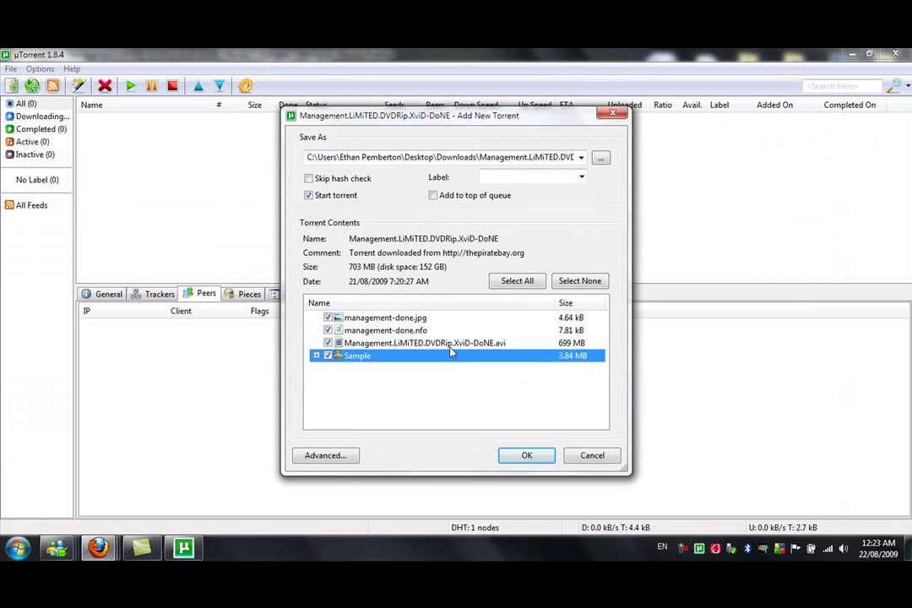
pyautogui.click(523, 458)
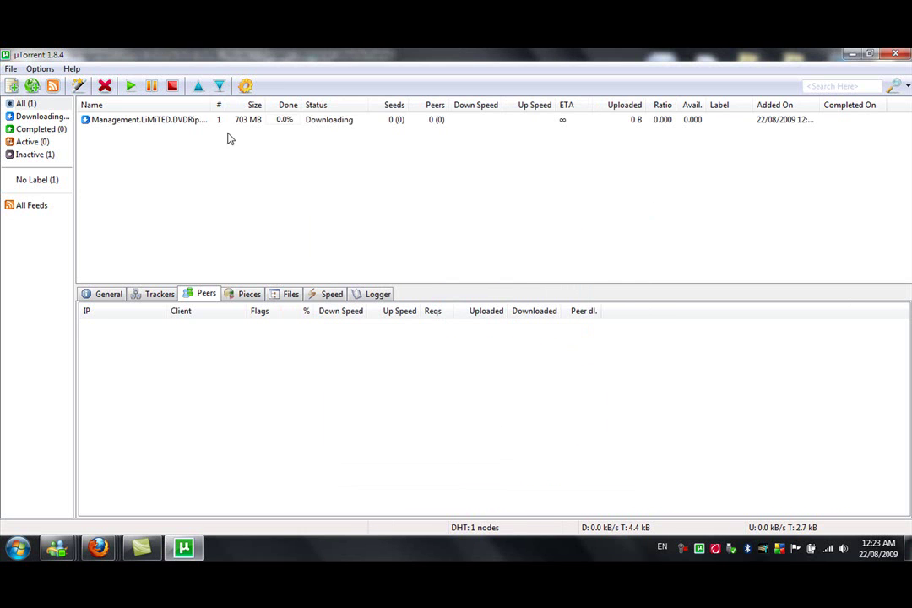
pyautogui.click(256, 122)
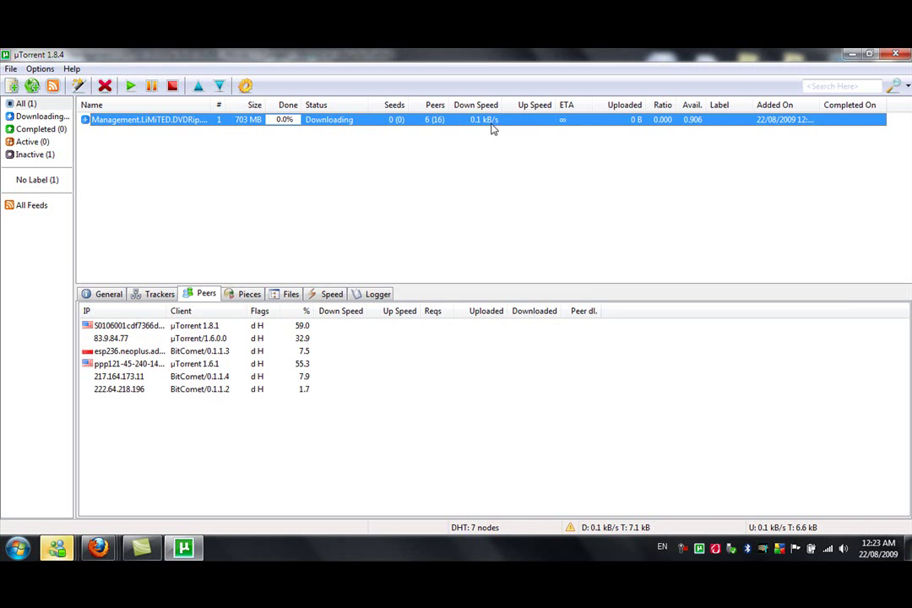
# Step: Remove the Management torrent using Remove And > Delete .torrent + Data, confirming Yes
pyautogui.rightClick(384, 125)
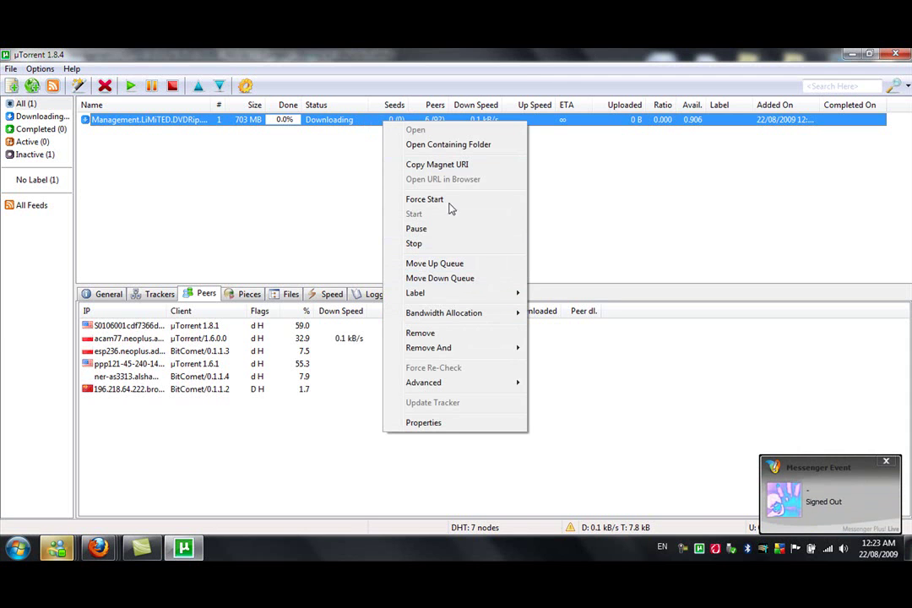
pyautogui.moveTo(464, 350)
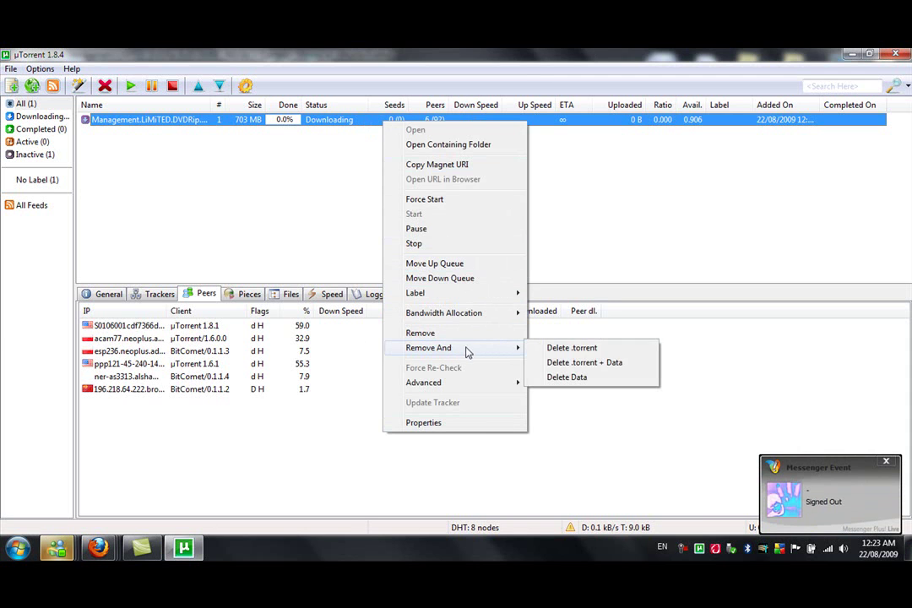
pyautogui.click(583, 362)
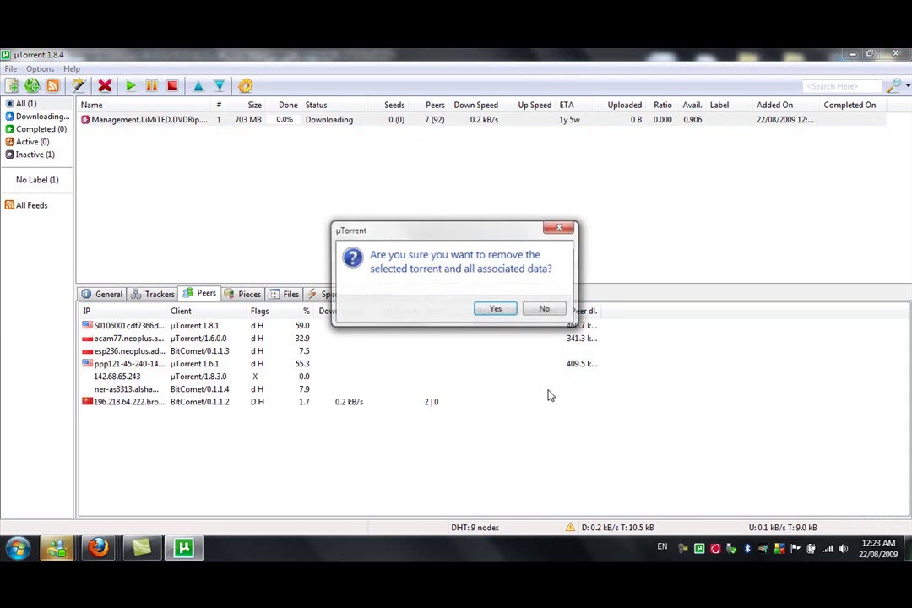
pyautogui.click(498, 310)
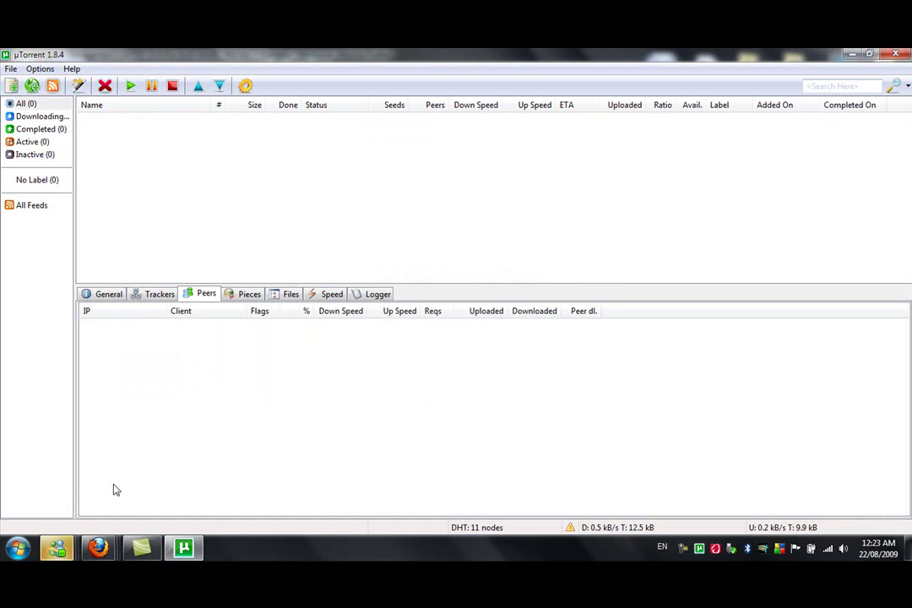